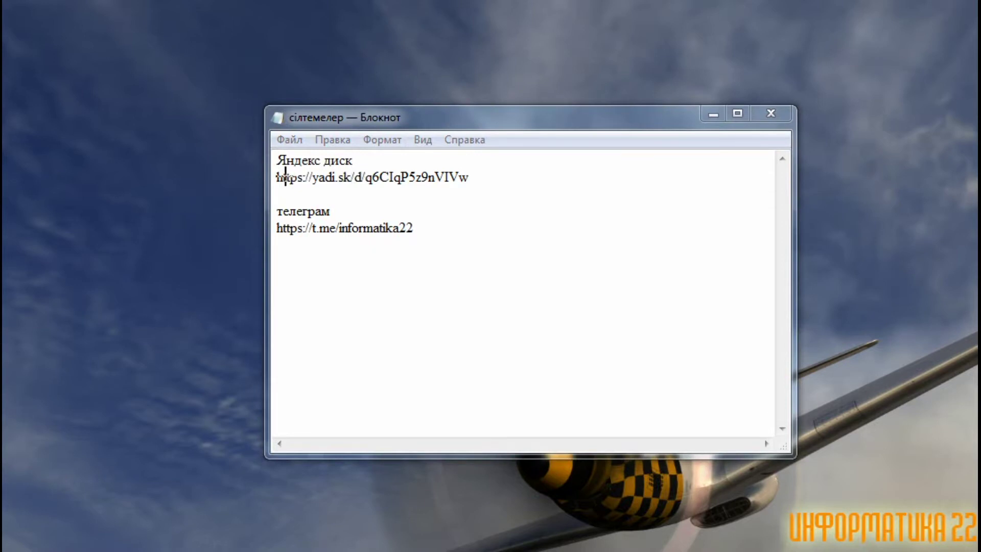
pyautogui.moveTo(273, 168); pyautogui.dragTo(493, 193)
pyautogui.moveTo(269, 216); pyautogui.dragTo(512, 240)
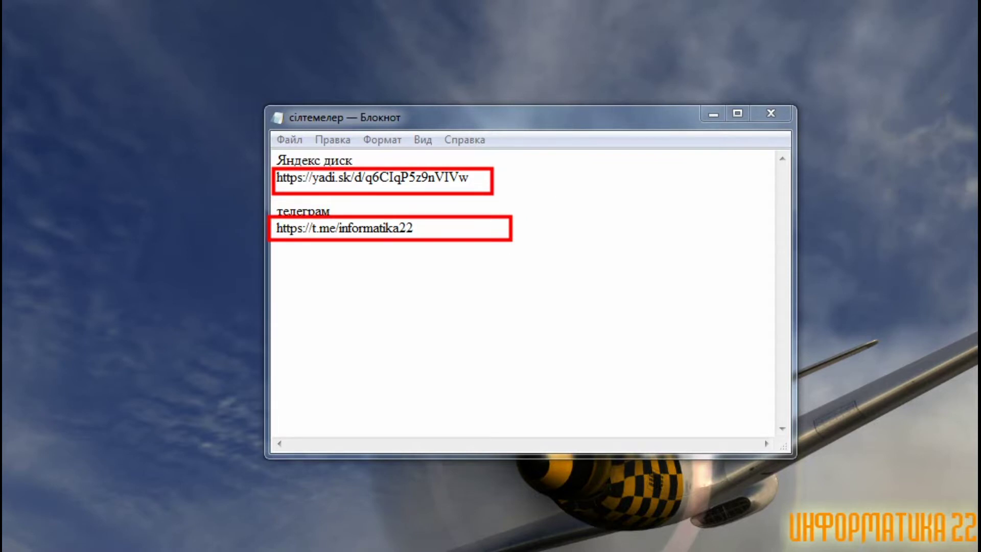
pyautogui.press('Escape')
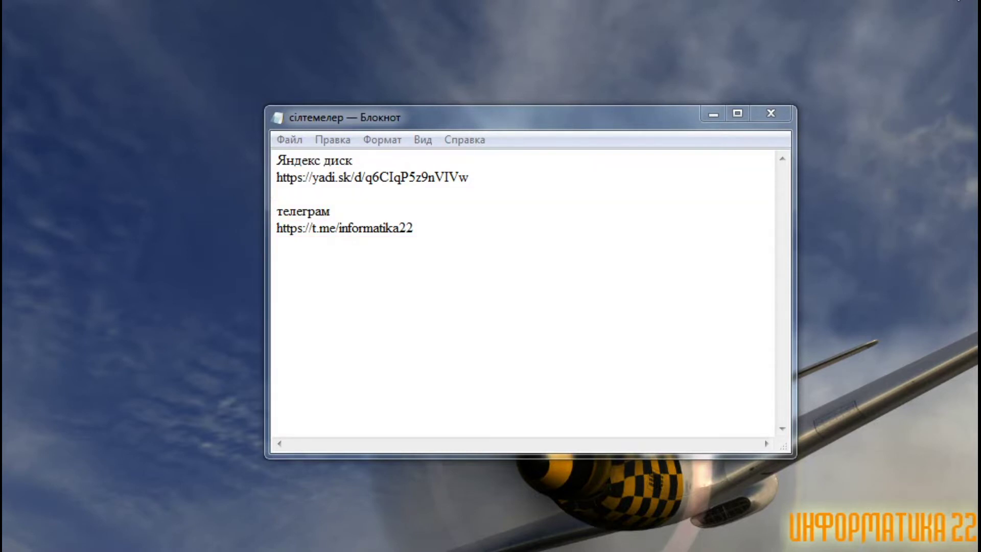
# Copy the Yandex Disk link from the text file and open it in the CryptoTab browser.
pyautogui.moveTo(476, 177); pyautogui.dragTo(274, 179)
pyautogui.rightClick(285, 179)
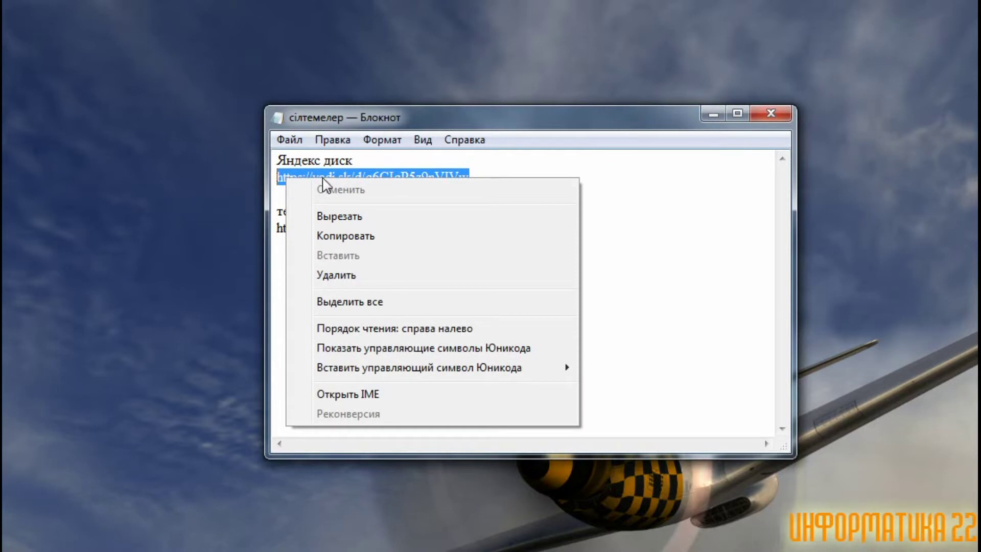
pyautogui.click(347, 237)
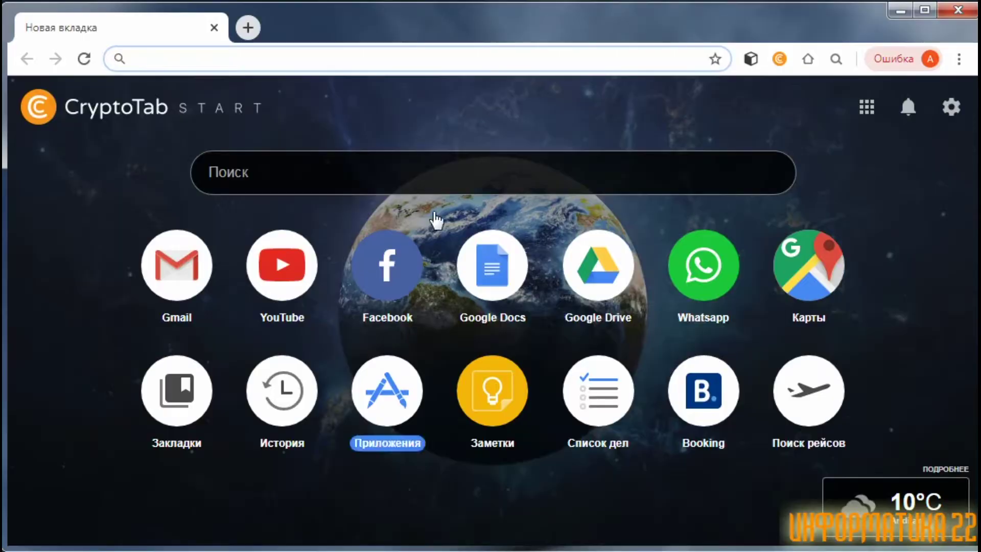
pyautogui.rightClick(170, 59)
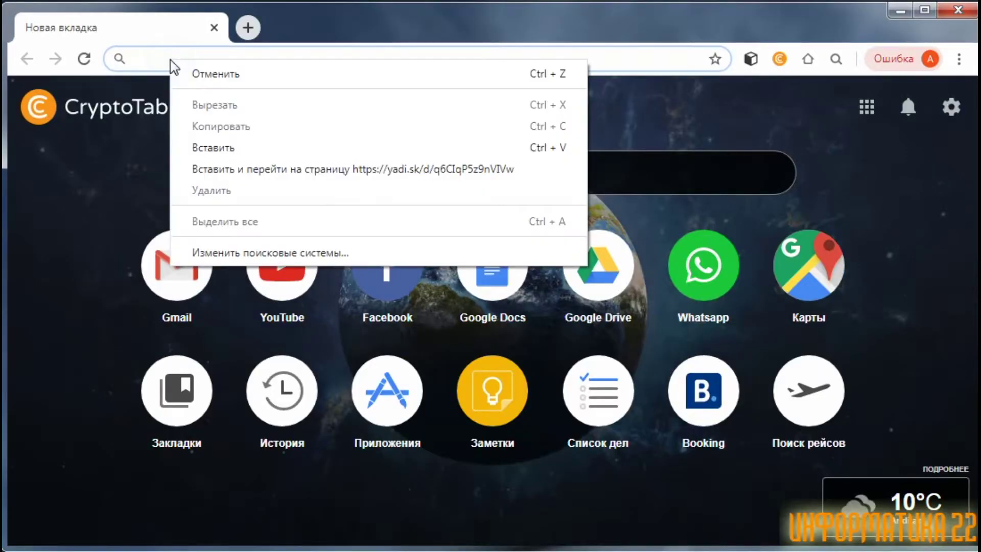
pyautogui.click(218, 148)
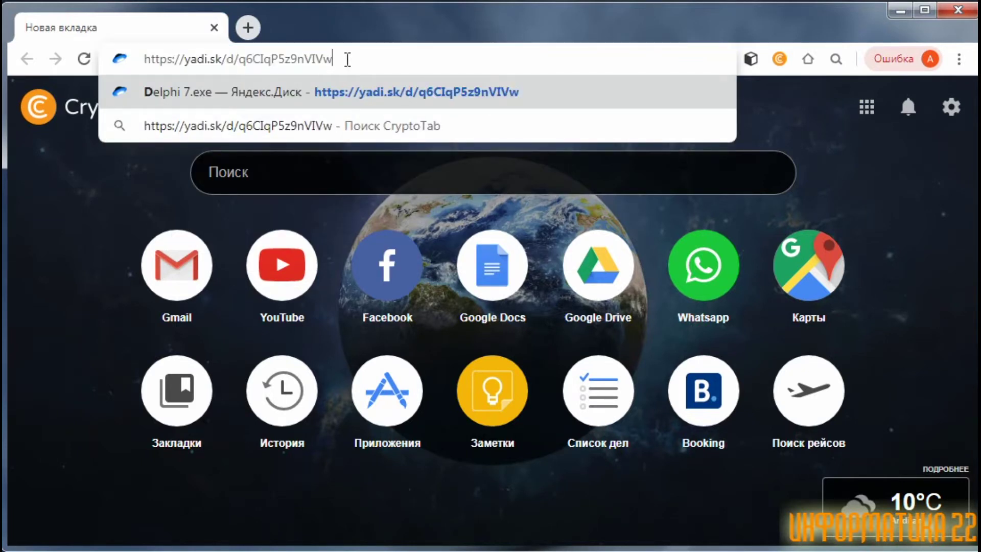
pyautogui.press('Return')
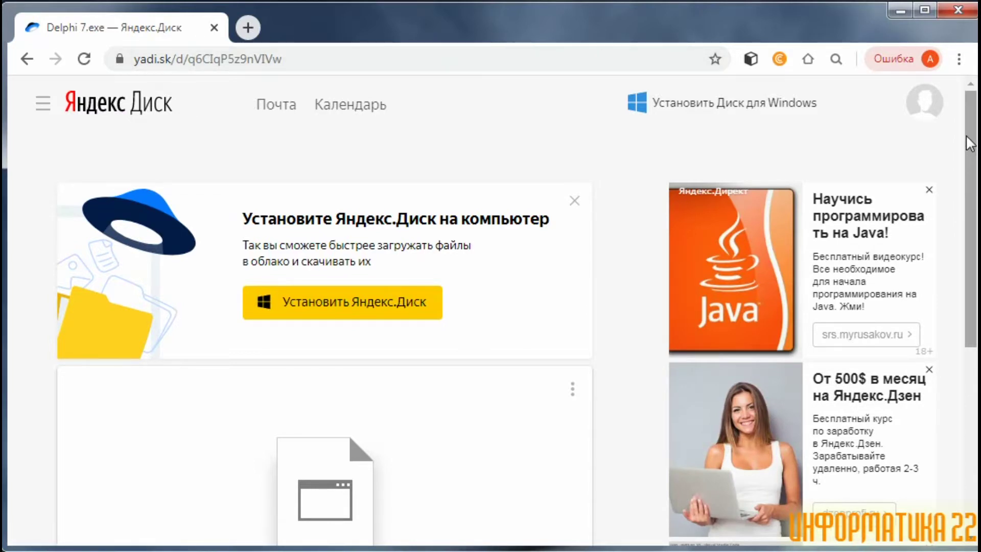
# Download Delphi 7.exe from the opened Yandex Disk page.
pyautogui.moveTo(972, 138); pyautogui.dragTo(973, 301)
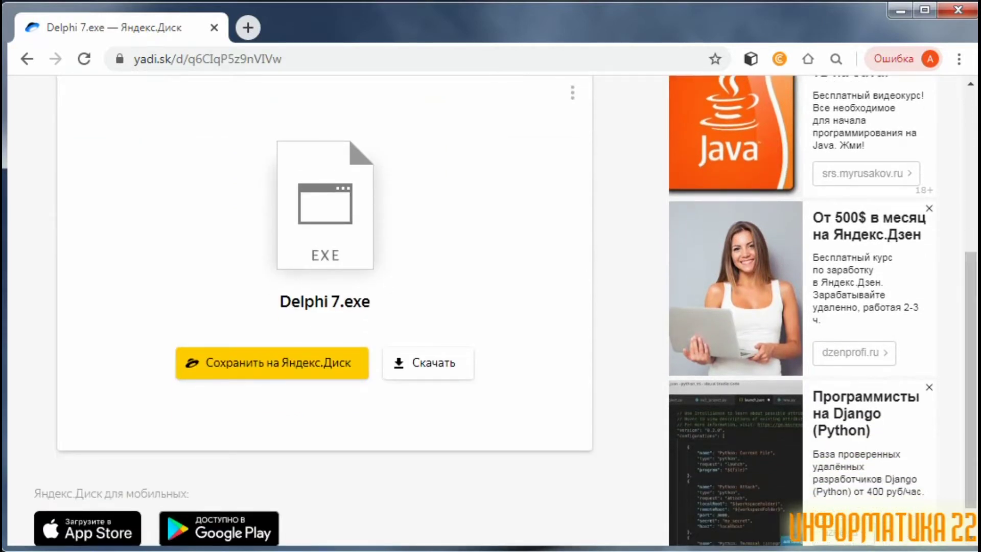
pyautogui.moveTo(211, 89)
pyautogui.mouseDown()
pyautogui.moveTo(405, 285)
pyautogui.moveTo(460, 394)
pyautogui.moveTo(549, 383)
pyautogui.mouseUp()
pyautogui.press('Escape')
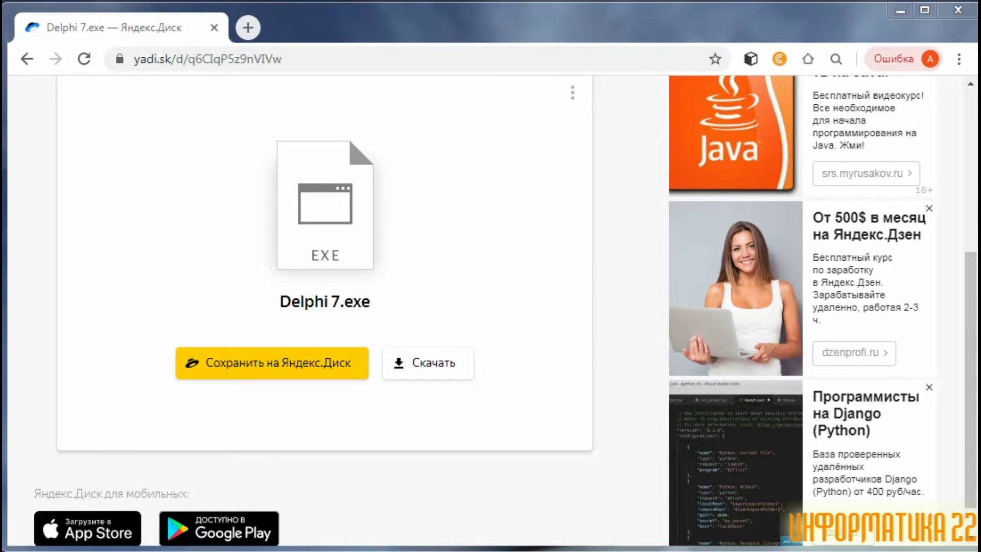
pyautogui.click(409, 367)
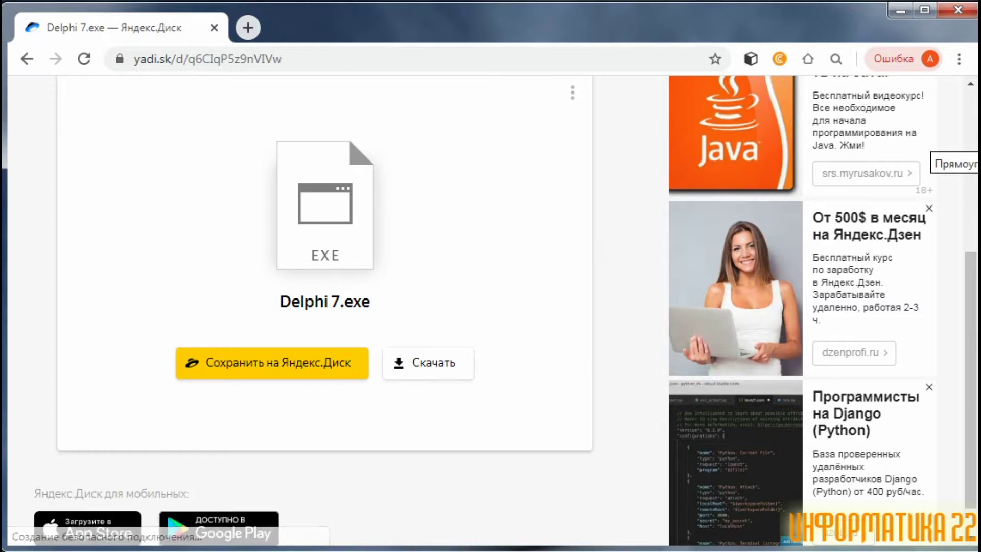
pyautogui.click(970, 174)
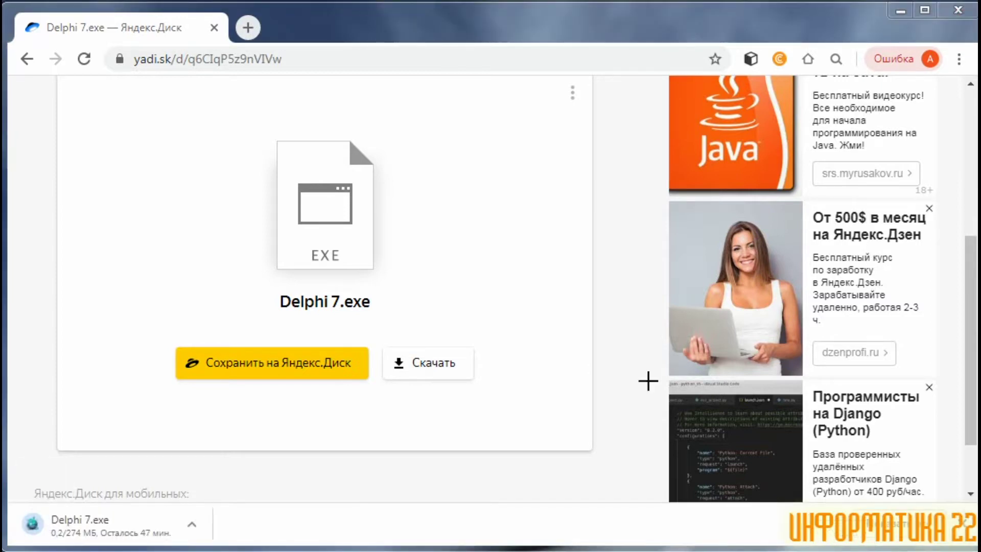
pyautogui.moveTo(16, 491)
pyautogui.mouseDown()
pyautogui.moveTo(53, 547)
pyautogui.moveTo(243, 549)
pyautogui.mouseUp()
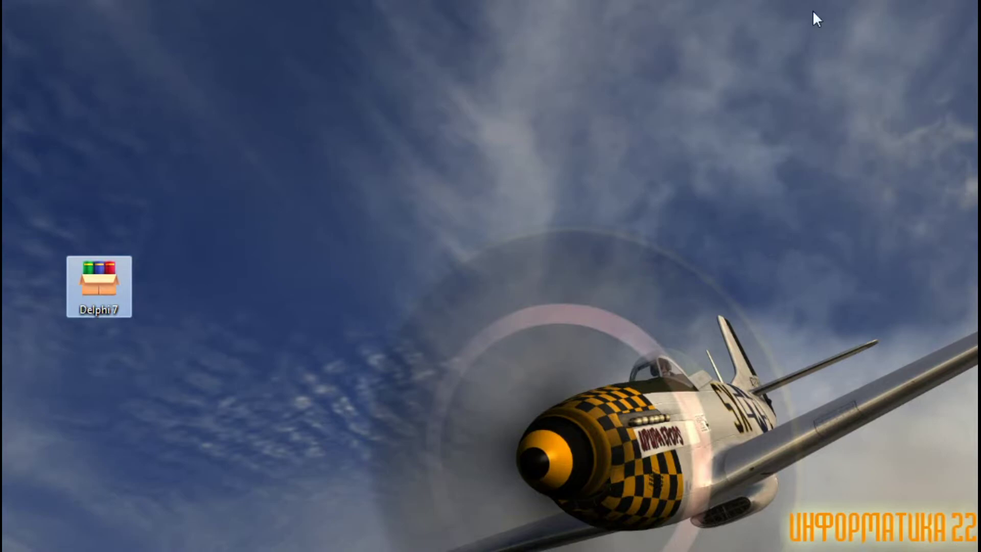
# Launch the Delphi 7 self-extracting archive from the desktop and temporarily disable ESET Smart Security's virus protection for 30 minutes (30 минут).
pyautogui.press('Return')
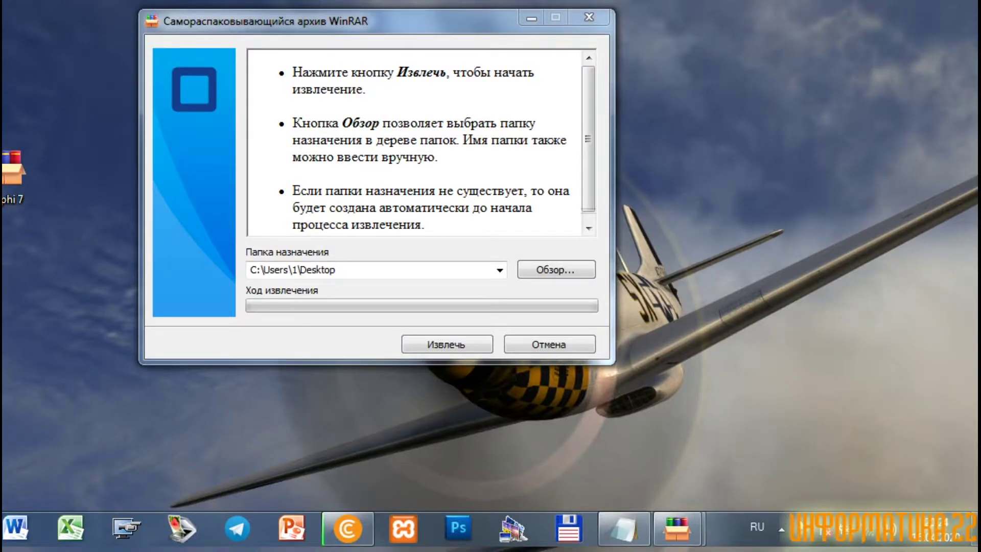
pyautogui.click(781, 529)
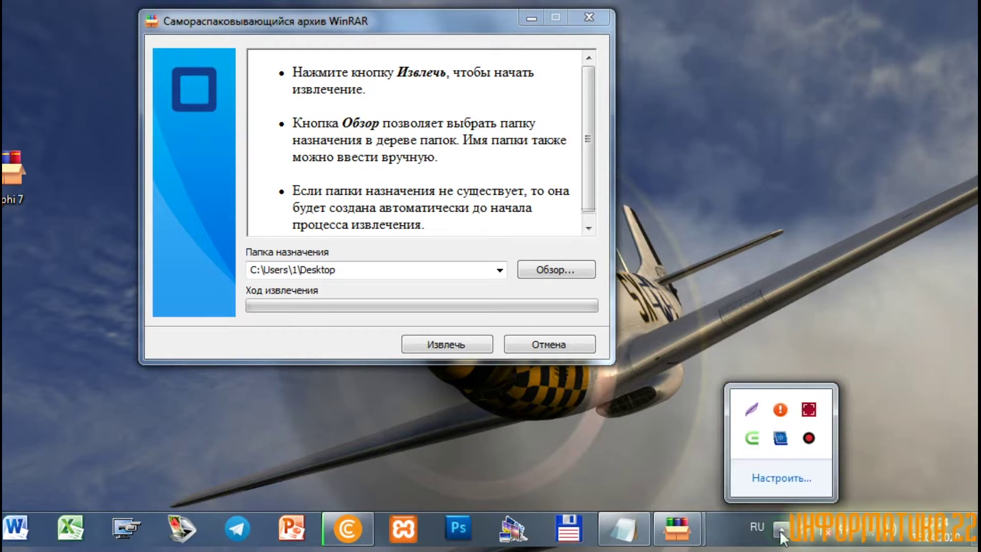
pyautogui.rightClick(780, 411)
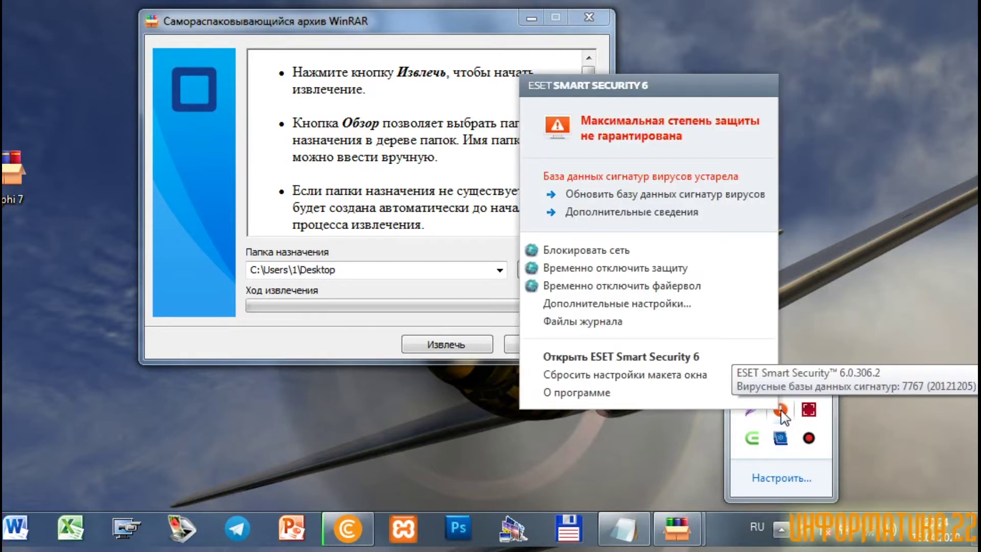
pyautogui.click(644, 270)
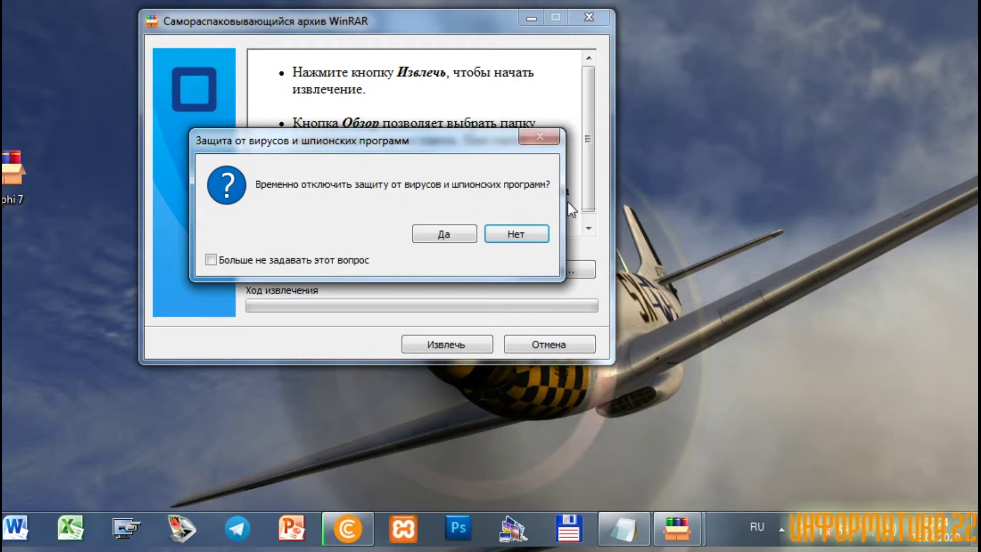
pyautogui.click(433, 237)
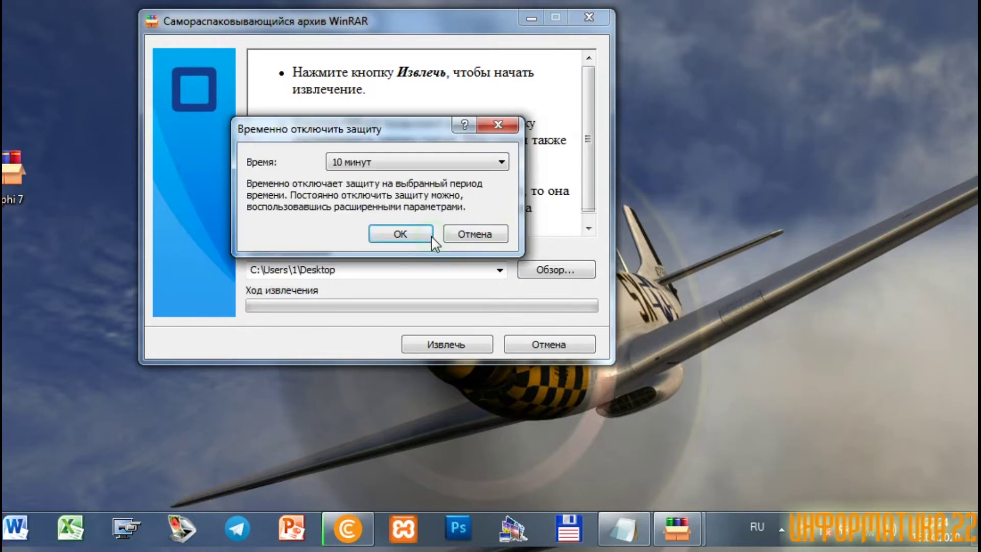
pyautogui.click(419, 162)
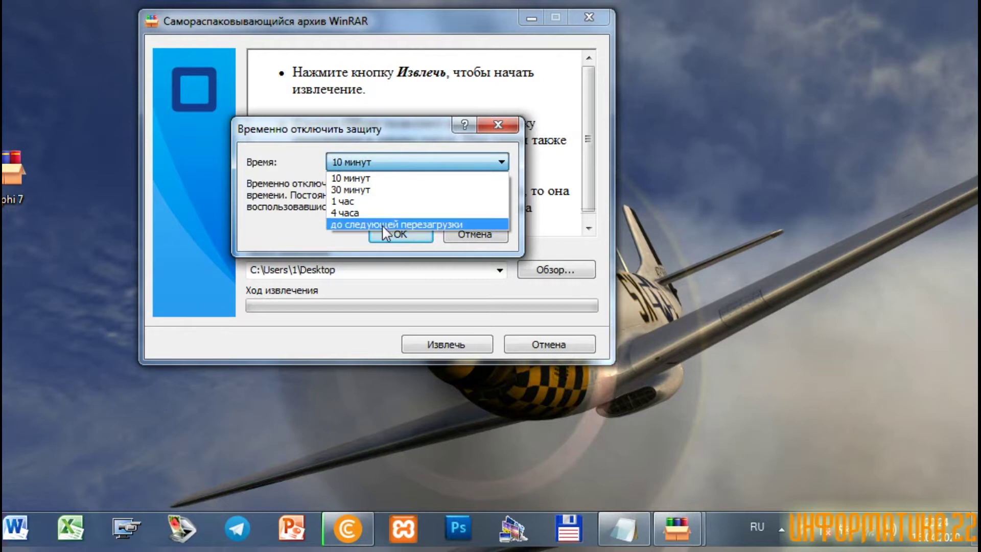
pyautogui.click(391, 190)
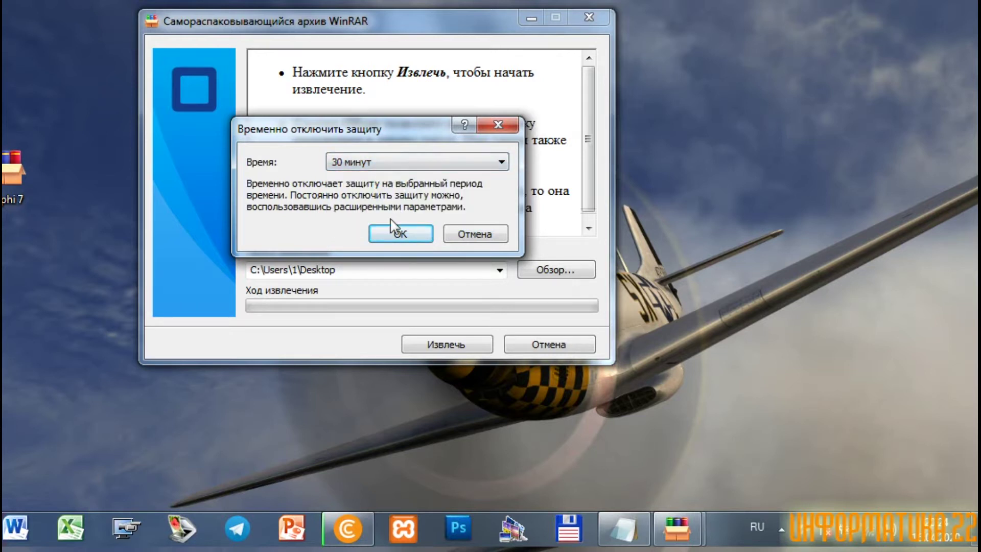
pyautogui.click(389, 237)
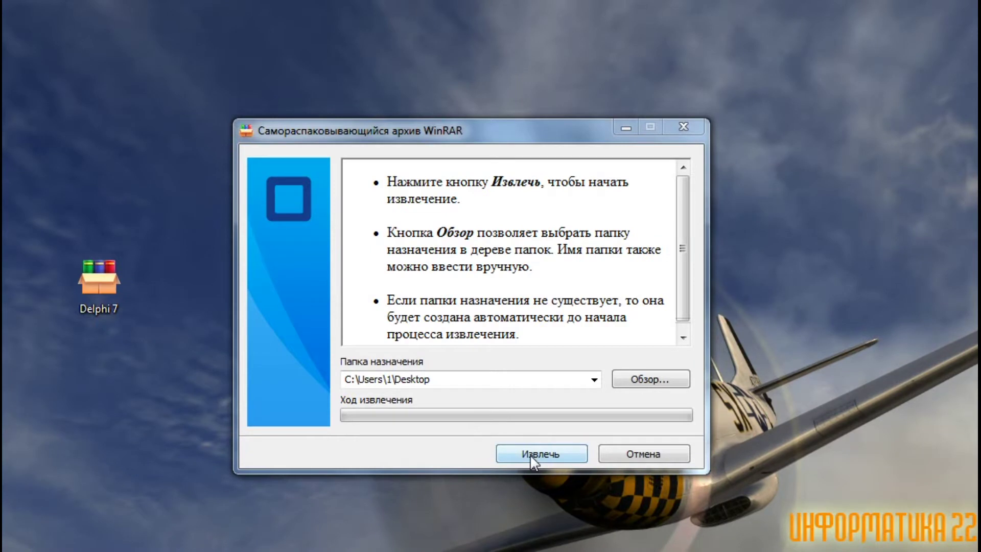
# Extract the Delphi 7 archive to the desktop, entering the archive password for the encrypted files.
pyautogui.click(531, 456)
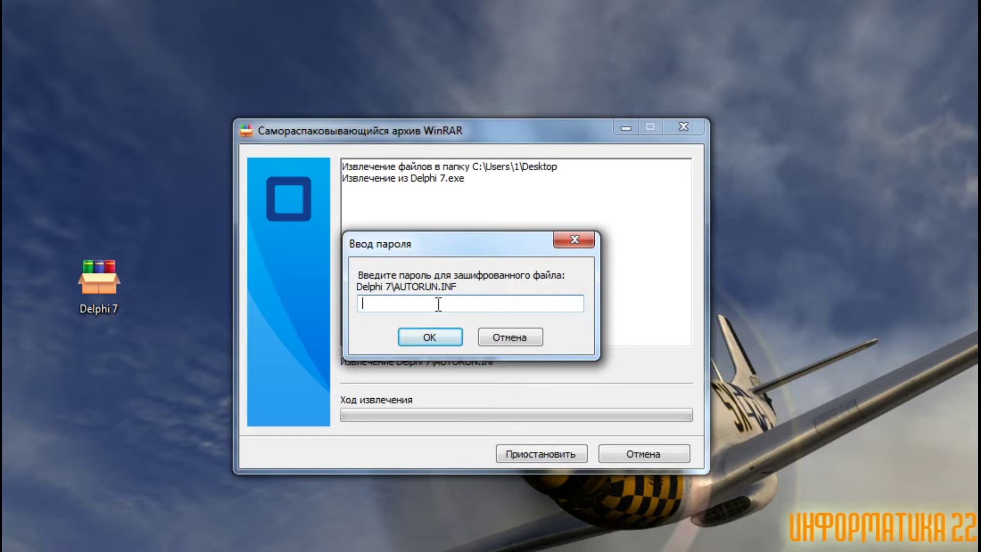
pyautogui.hotkey('ctrl', 'v')
pyautogui.moveTo(375, 186); pyautogui.dragTo(547, 220)
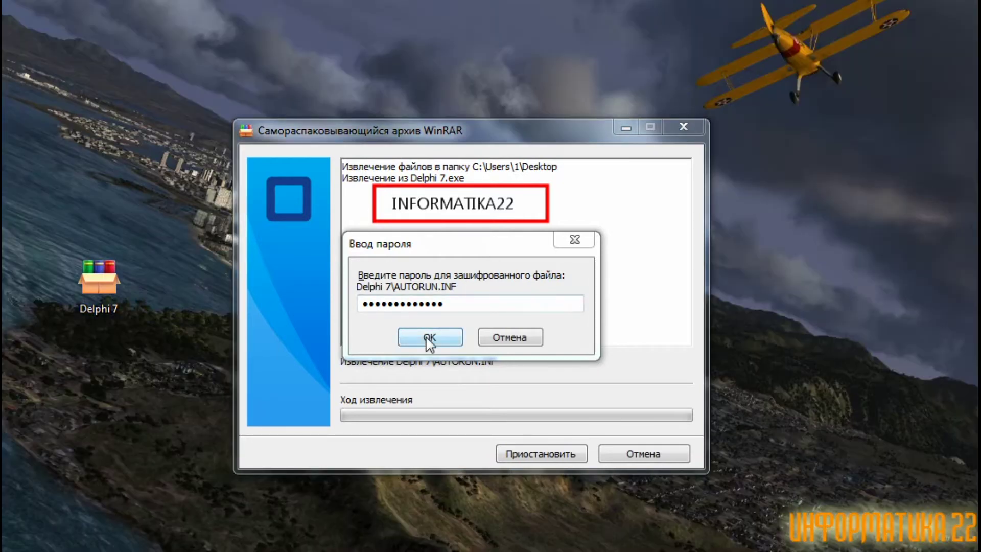
pyautogui.click(430, 337)
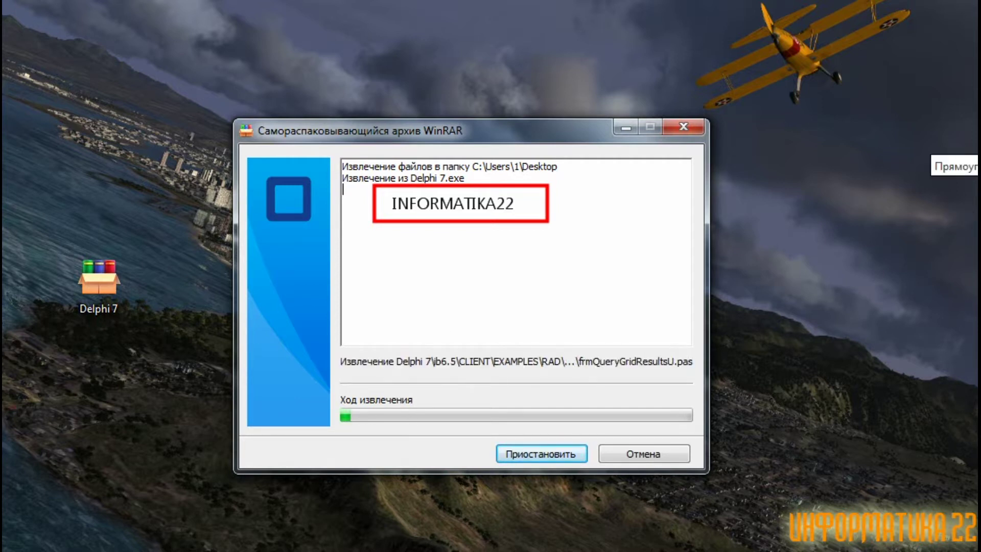
pyautogui.click(973, 158)
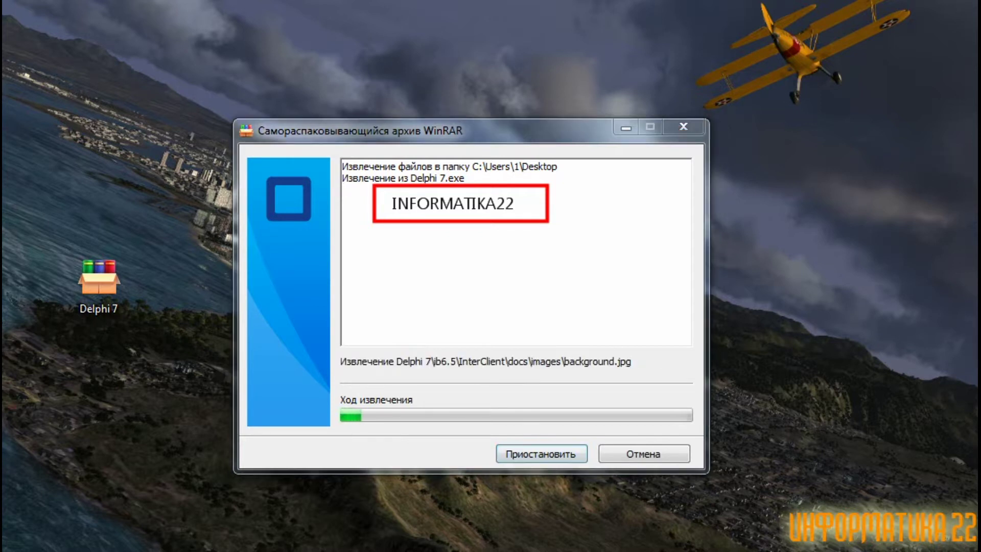
pyautogui.moveTo(331, 394); pyautogui.dragTo(699, 427)
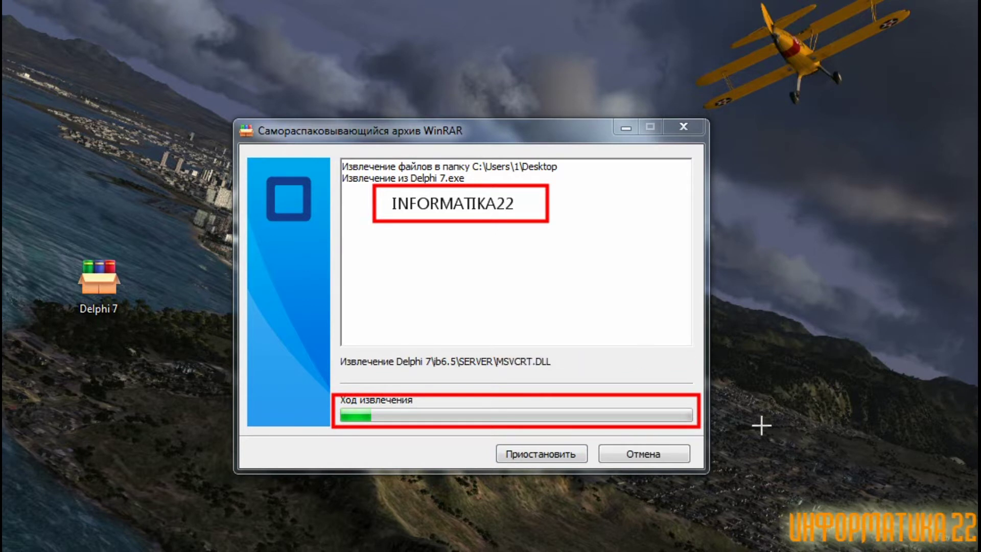
pyautogui.press('Escape')
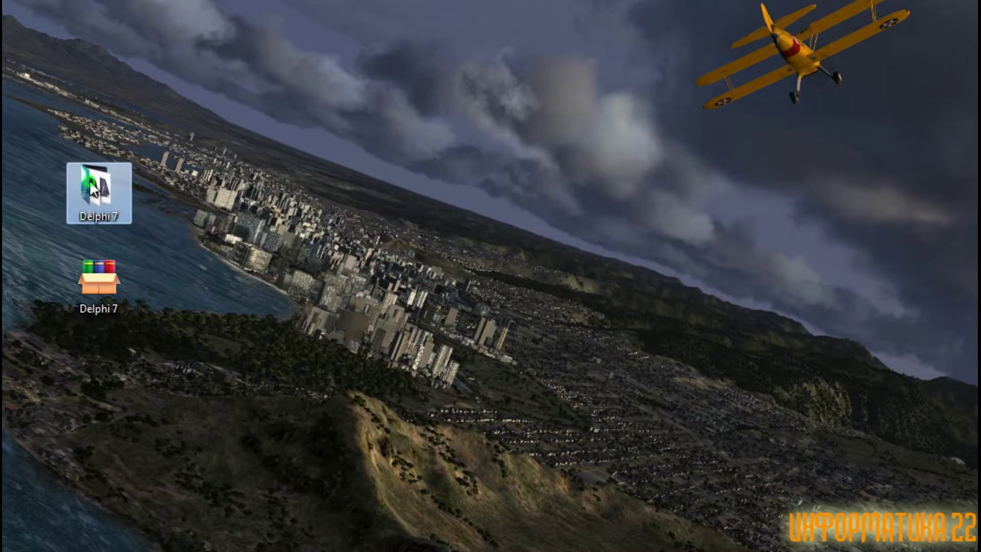
# Open the extracted Delphi 7 folder and run the install application, choosing to start the program despite the compatibility issues.
pyautogui.doubleClick(92, 188)
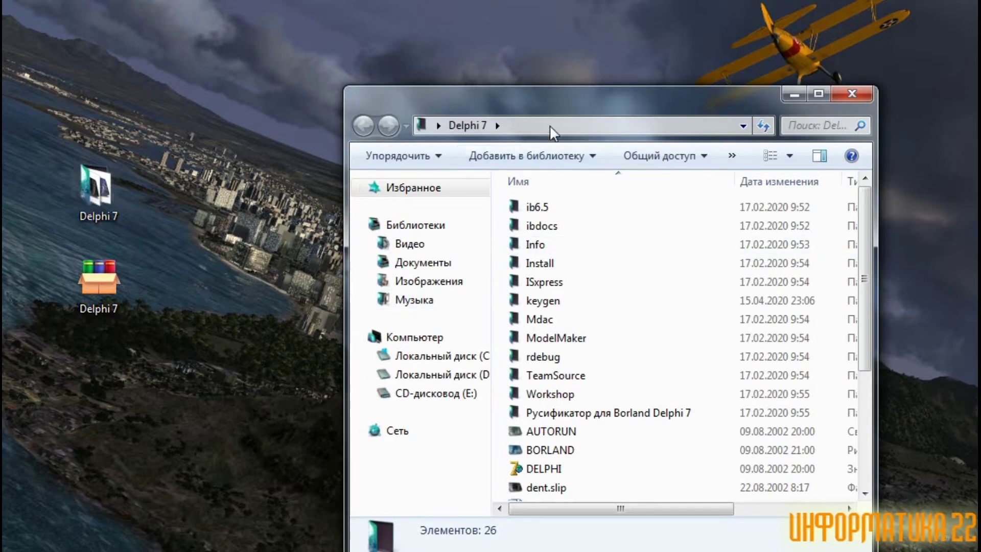
pyautogui.moveTo(539, 95); pyautogui.dragTo(518, 70)
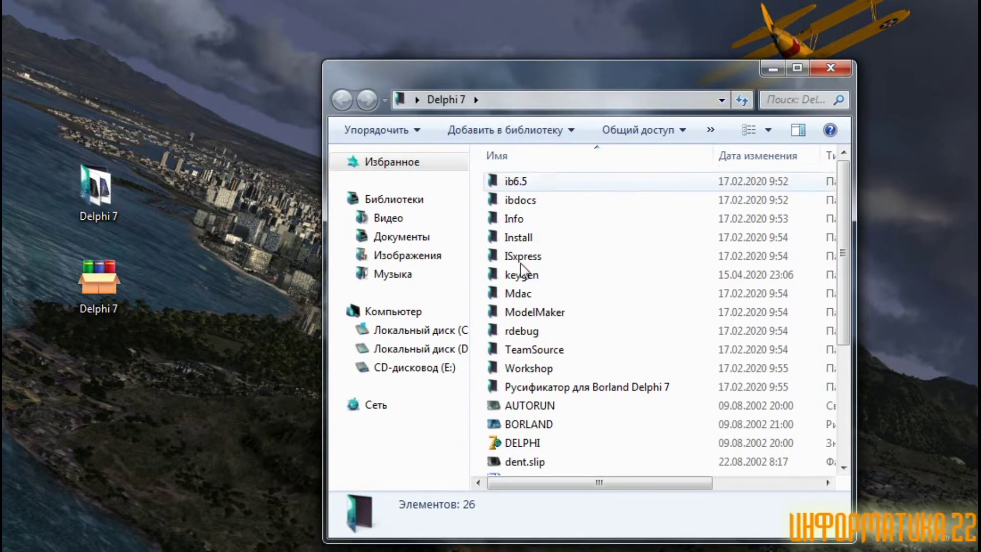
pyautogui.moveTo(841, 237); pyautogui.dragTo(845, 340)
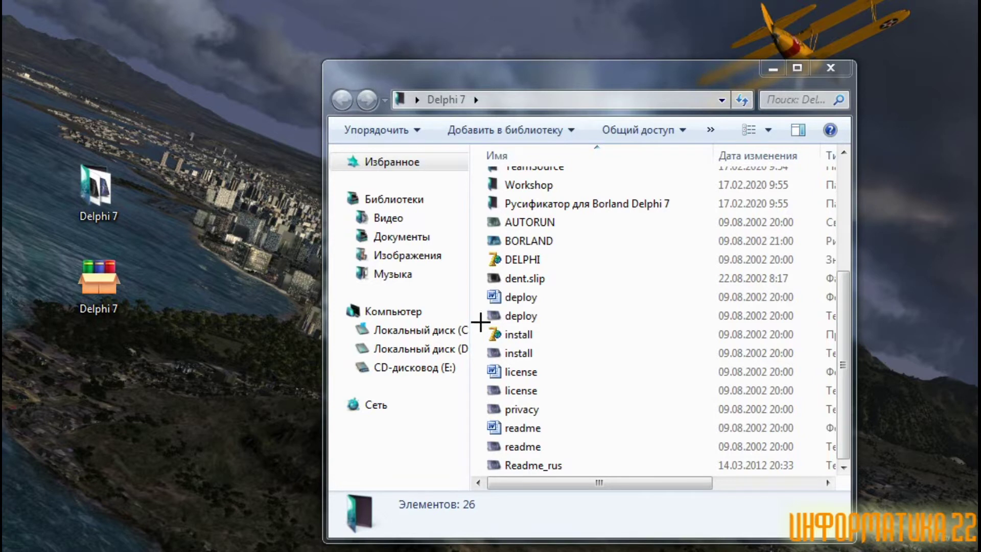
pyautogui.moveTo(481, 323)
pyautogui.mouseDown()
pyautogui.moveTo(498, 346)
pyautogui.moveTo(683, 346)
pyautogui.mouseUp()
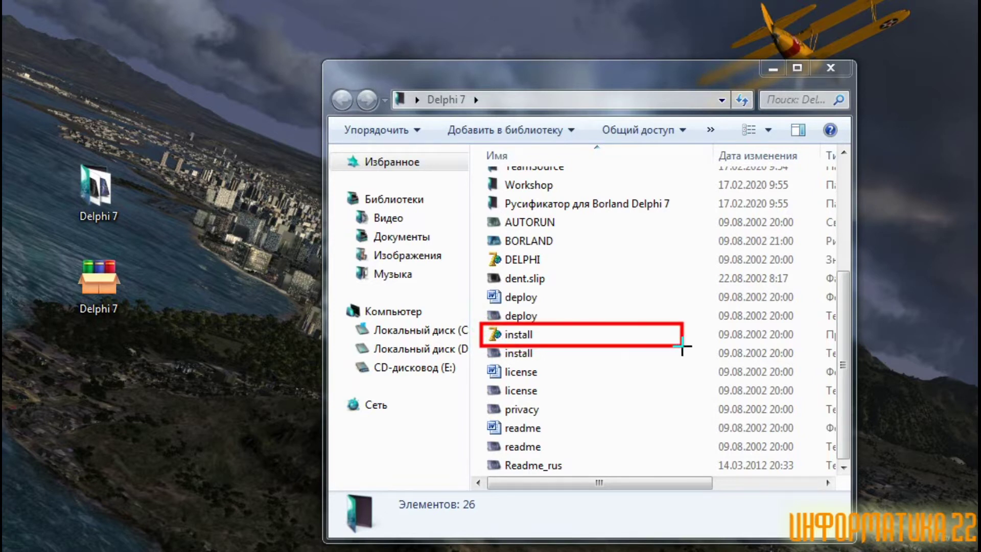
pyautogui.press('Escape')
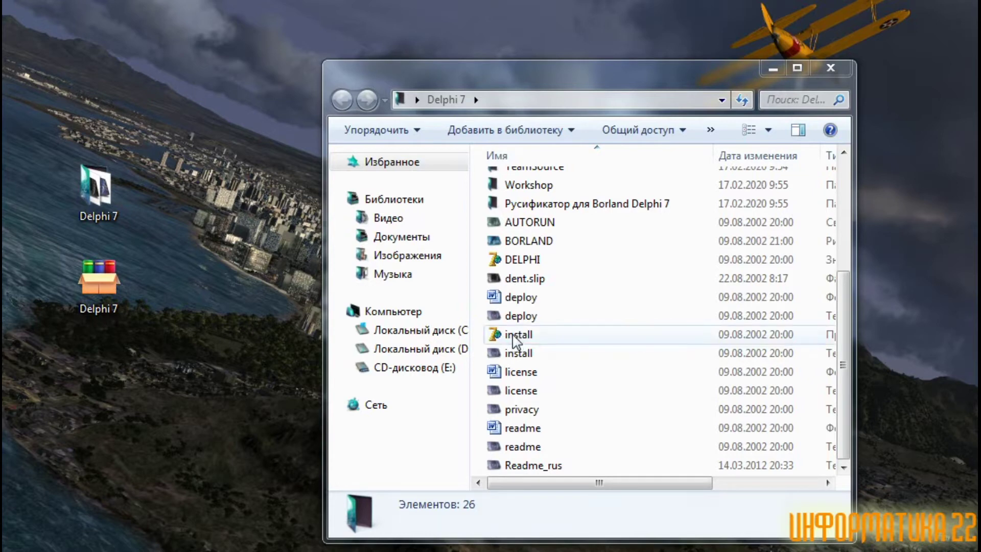
pyautogui.click(513, 338)
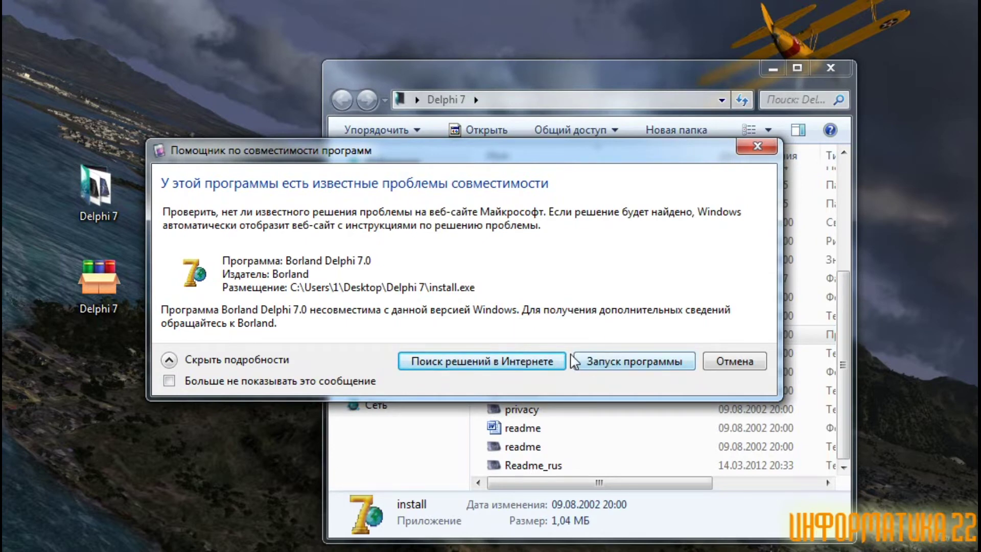
pyautogui.click(599, 360)
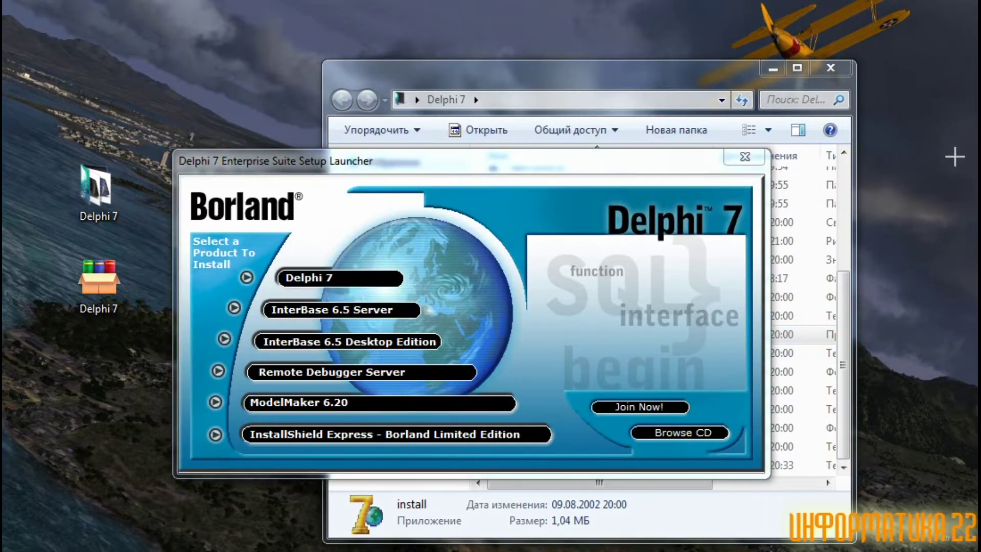
pyautogui.moveTo(271, 256); pyautogui.dragTo(427, 294)
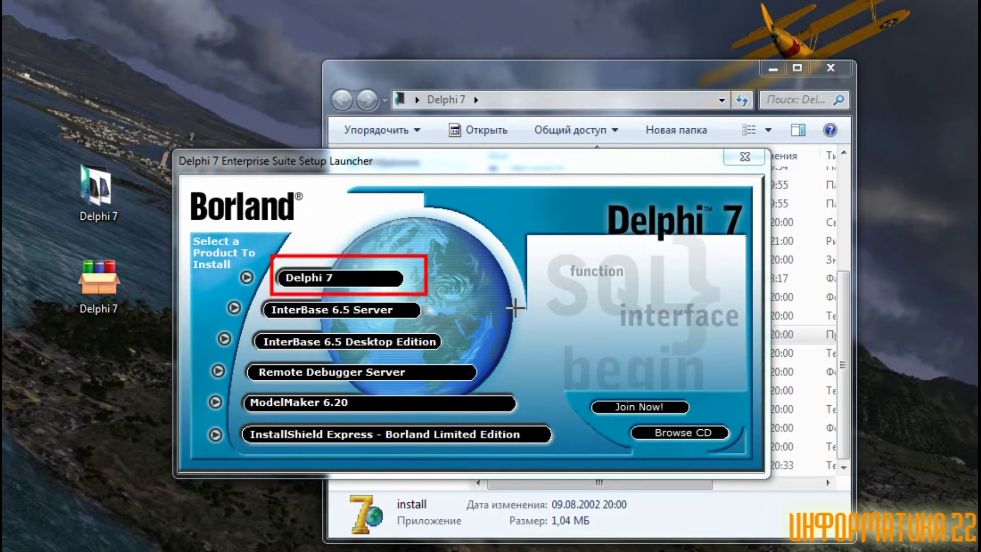
pyautogui.press('Escape')
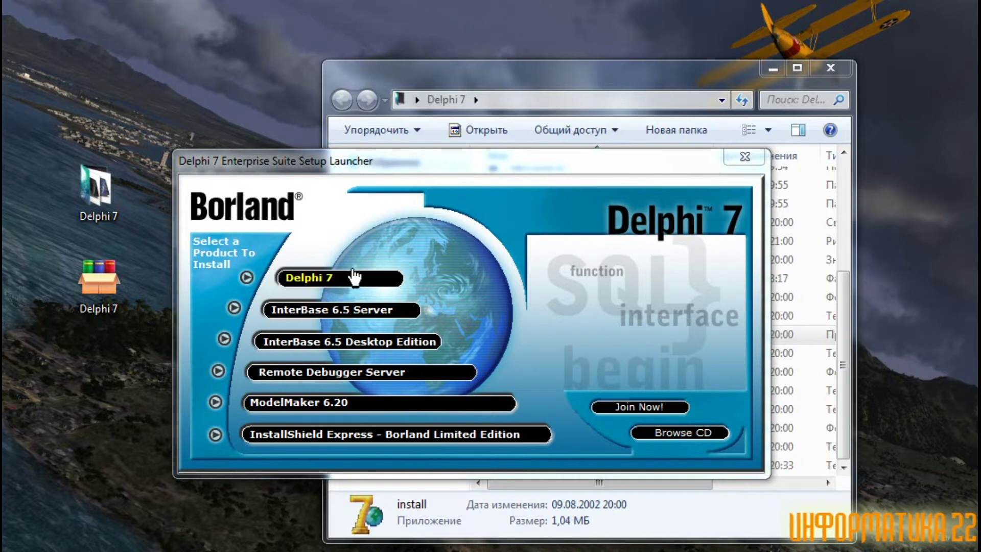
# Start the Delphi 7 installation from the setup launcher, continue to the Serial Number page and move the wizard aside.
pyautogui.click(327, 278)
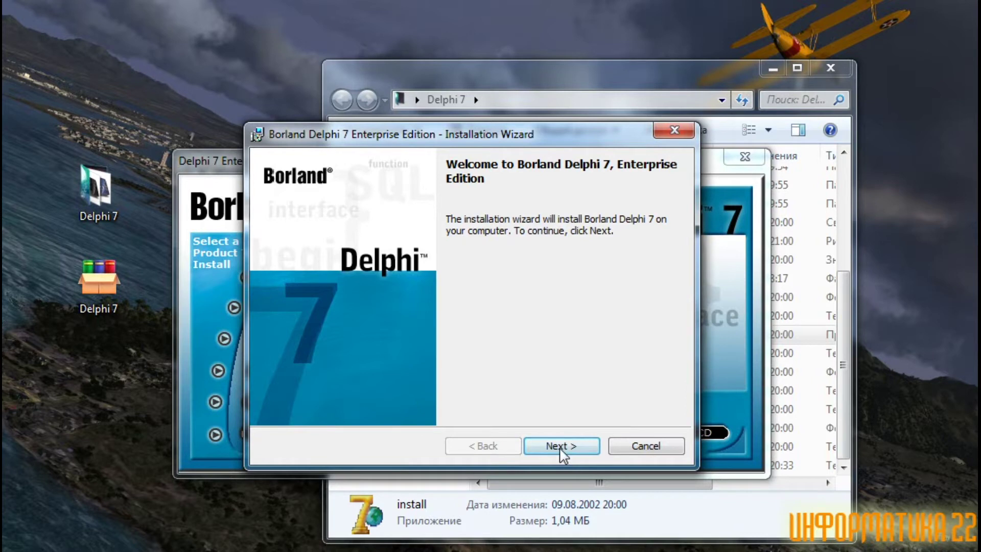
pyautogui.click(558, 446)
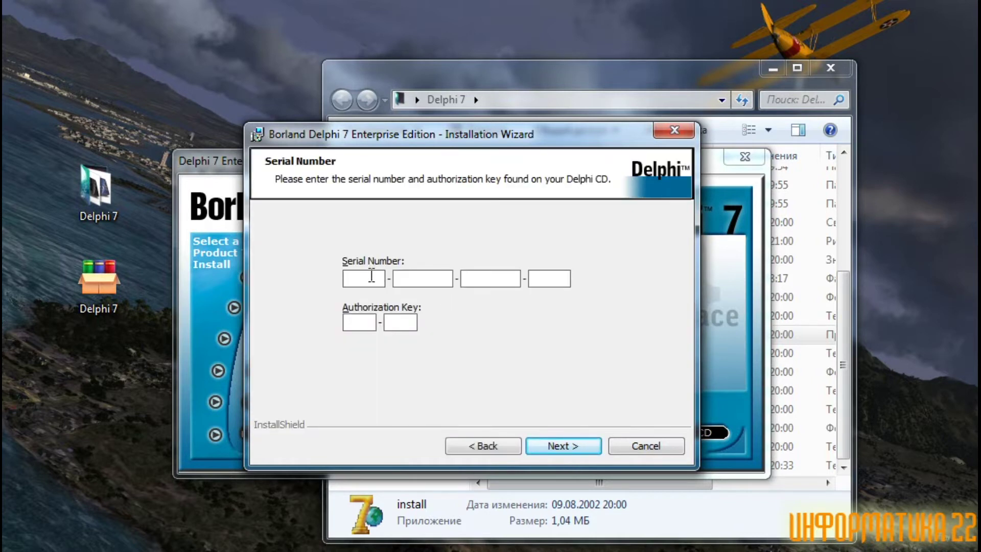
pyautogui.moveTo(439, 130); pyautogui.dragTo(237, 131)
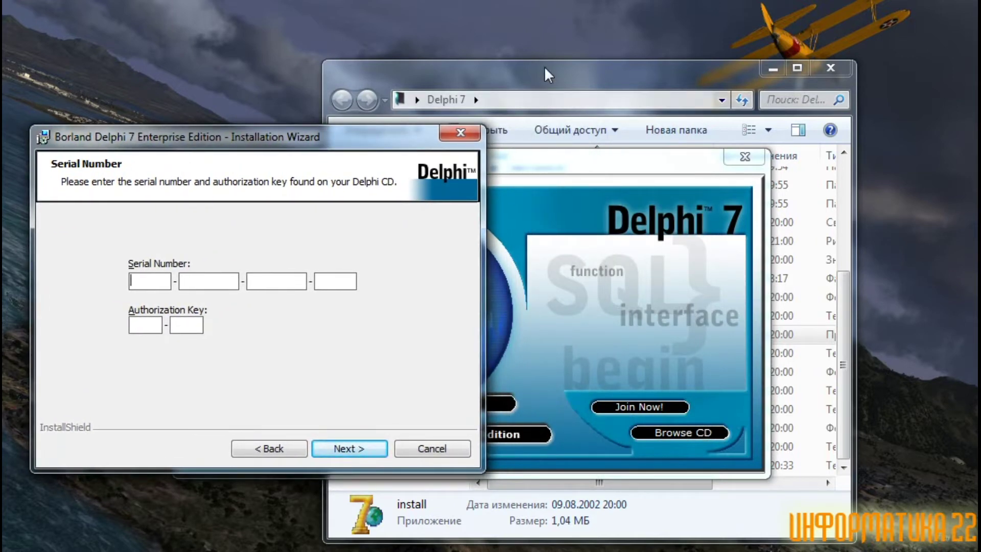
# Open the keygen folder inside the Delphi 7 folder and run the keygen application.
pyautogui.click(544, 66)
pyautogui.moveTo(841, 309); pyautogui.dragTo(840, 176)
pyautogui.moveTo(473, 263)
pyautogui.mouseDown()
pyautogui.moveTo(525, 283)
pyautogui.moveTo(617, 293)
pyautogui.mouseUp()
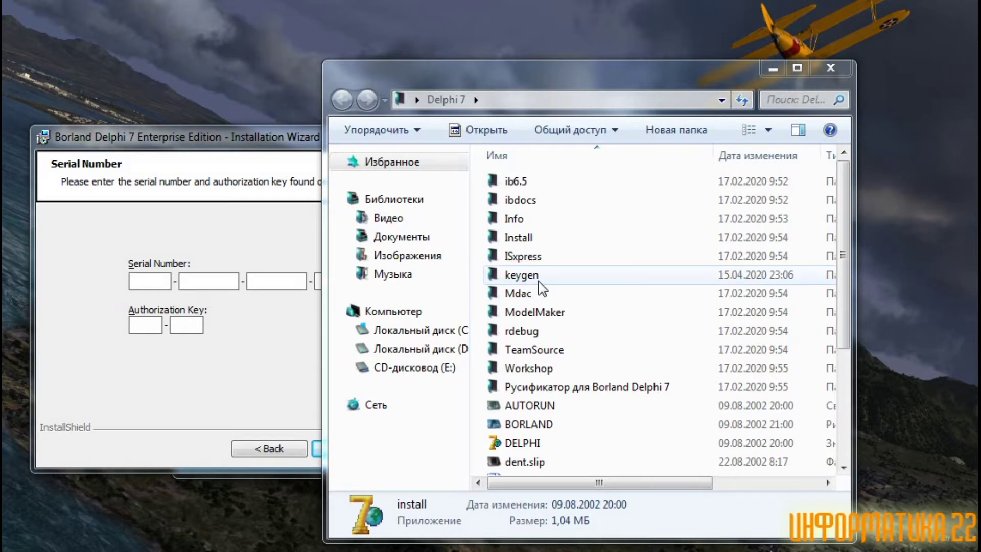
pyautogui.doubleClick(514, 276)
pyautogui.moveTo(503, 76); pyautogui.dragTo(627, 69)
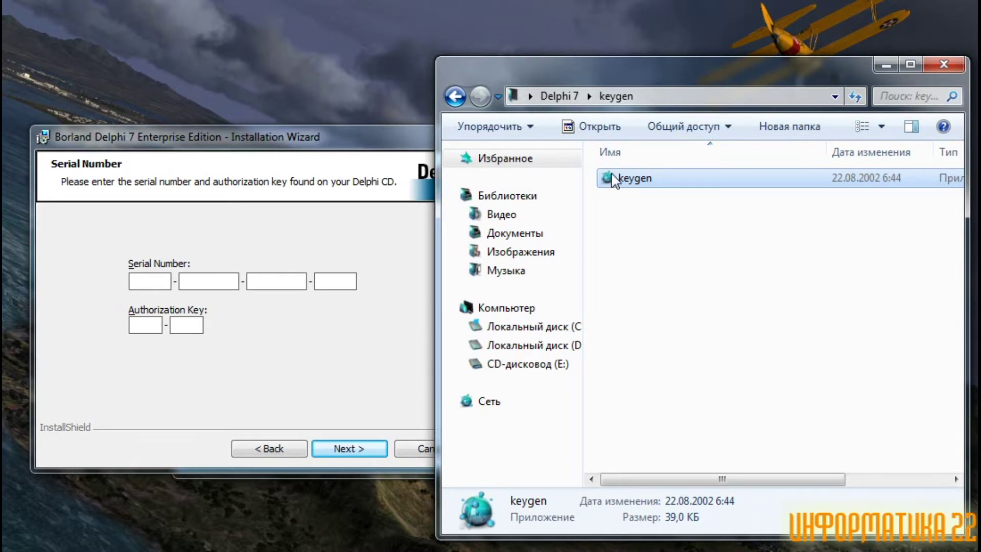
pyautogui.doubleClick(613, 180)
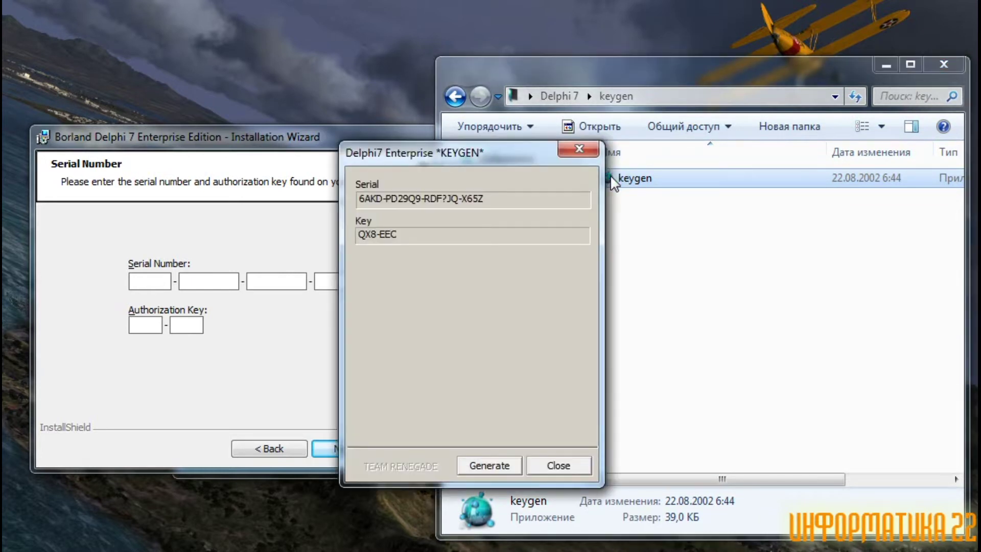
# Place the keygen window beside the installation wizard and generate a new serial and key.
pyautogui.click(457, 150)
pyautogui.moveTo(526, 154); pyautogui.dragTo(579, 172)
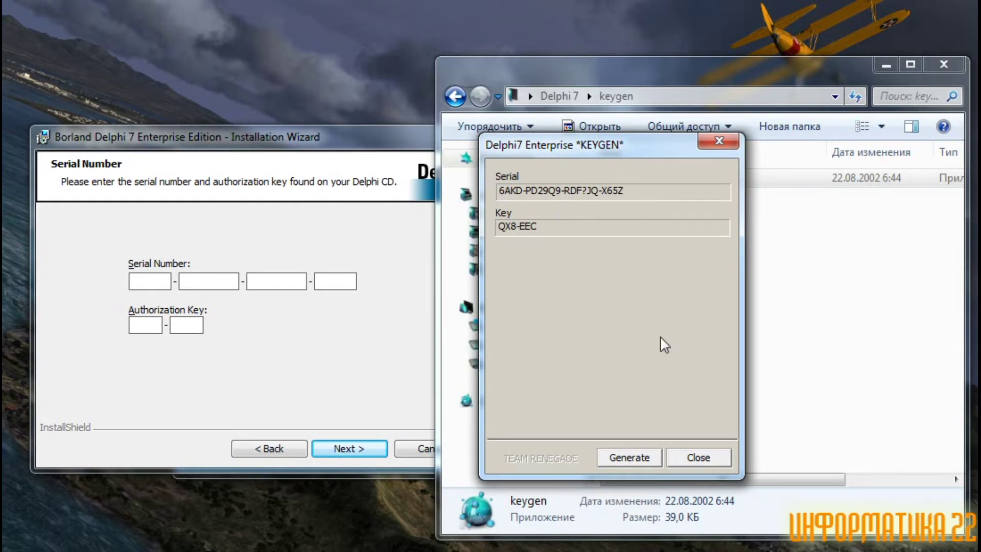
pyautogui.click(636, 459)
pyautogui.click(636, 459)
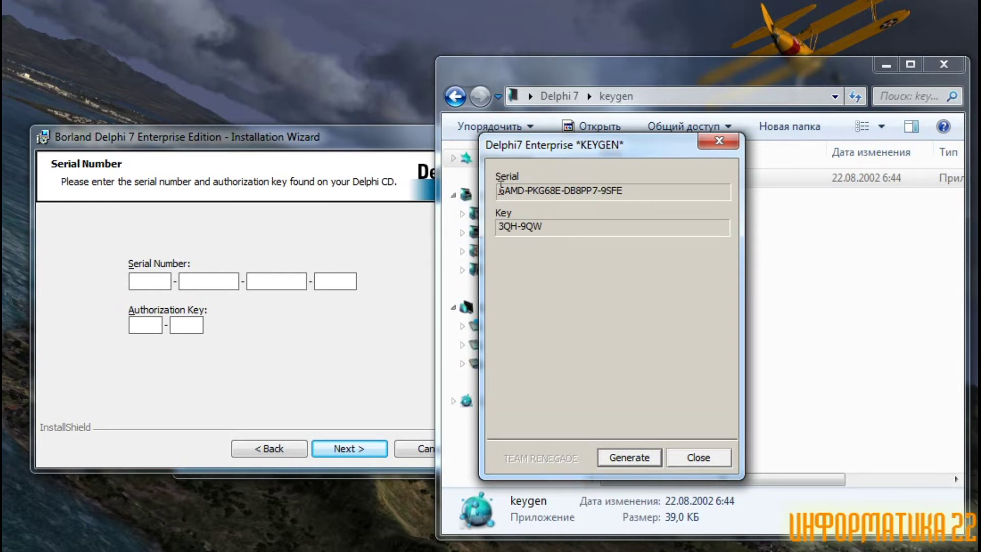
# Copy the first two blocks of the generated serial into the first two Serial Number fields of the wizard.
pyautogui.moveTo(500, 190); pyautogui.dragTo(522, 194)
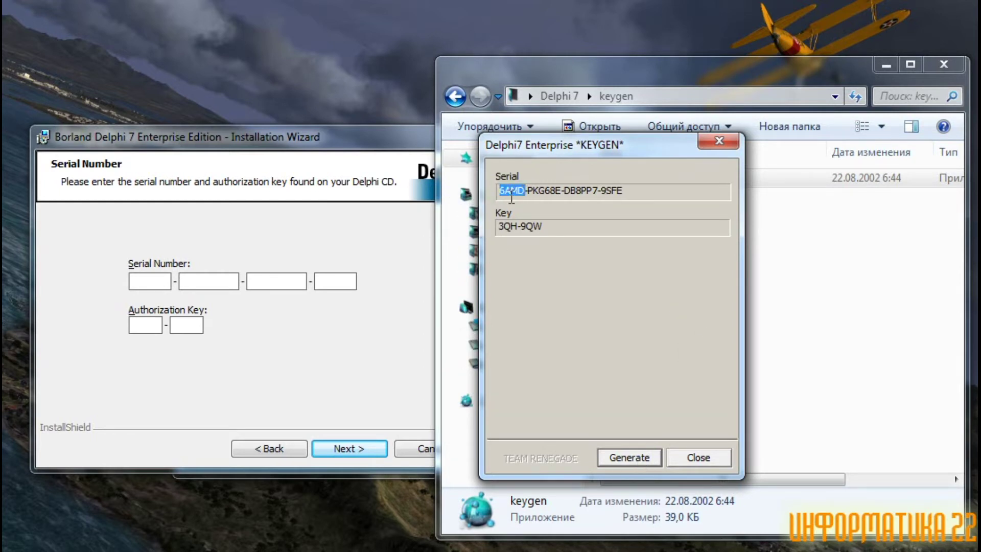
pyautogui.rightClick(508, 194)
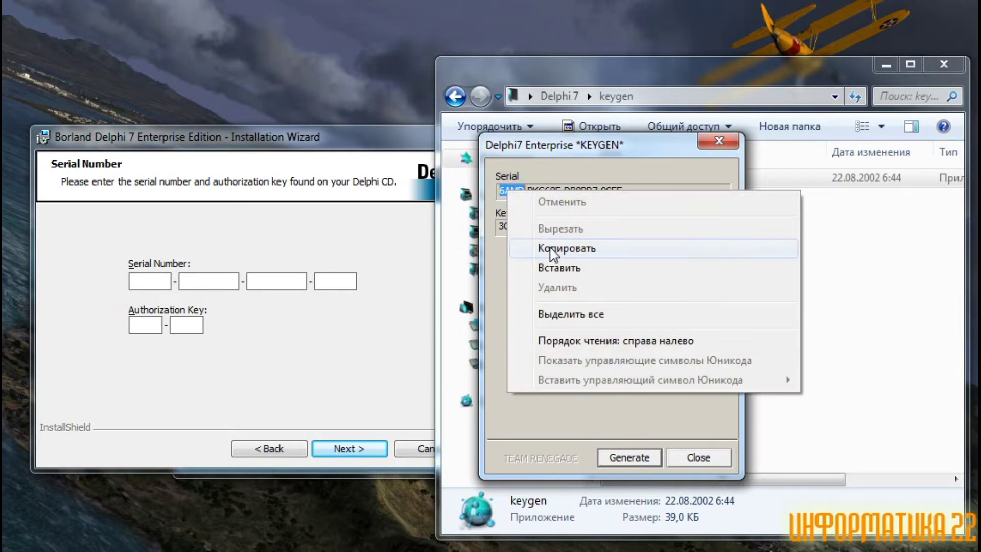
pyautogui.click(567, 309)
pyautogui.rightClick(145, 281)
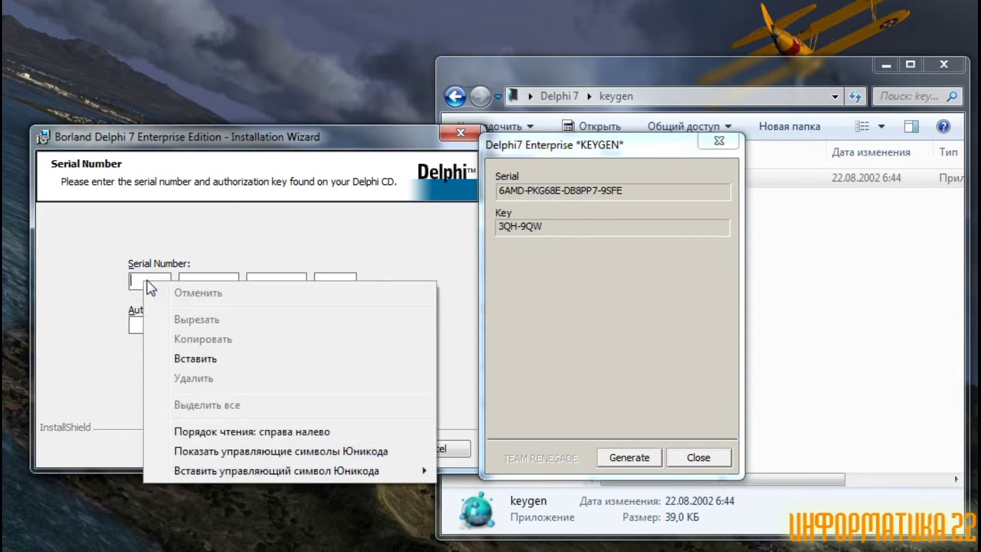
pyautogui.click(197, 362)
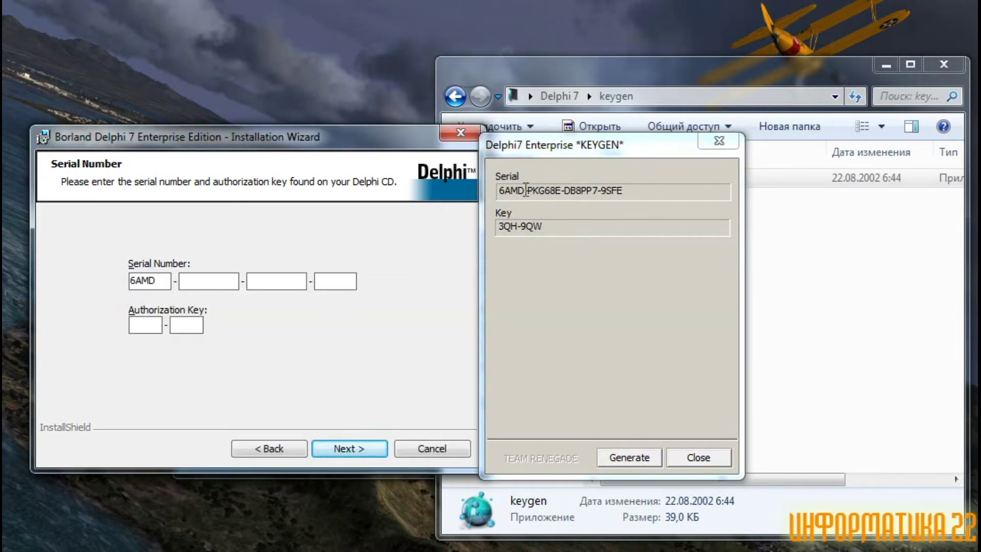
pyautogui.moveTo(530, 190); pyautogui.dragTo(556, 192)
pyautogui.rightClick(540, 194)
pyautogui.click(567, 242)
pyautogui.rightClick(199, 279)
pyautogui.click(232, 354)
# Copy the last two blocks of the generated serial into the remaining Serial Number fields.
pyautogui.moveTo(564, 191); pyautogui.dragTo(620, 190)
pyautogui.rightClick(589, 194)
pyautogui.click(603, 248)
pyautogui.rightClick(266, 280)
pyautogui.click(296, 363)
pyautogui.rightClick(620, 190)
pyautogui.click(644, 253)
pyautogui.rightClick(340, 281)
pyautogui.click(562, 362)
# Copy both parts of the generated key into the Authorization Key fields and continue to the license agreement.
pyautogui.moveTo(500, 227); pyautogui.dragTo(542, 227)
pyautogui.rightClick(511, 226)
pyautogui.click(567, 281)
pyautogui.rightClick(135, 322)
pyautogui.click(194, 401)
pyautogui.rightClick(525, 225)
pyautogui.click(547, 285)
pyautogui.rightClick(182, 325)
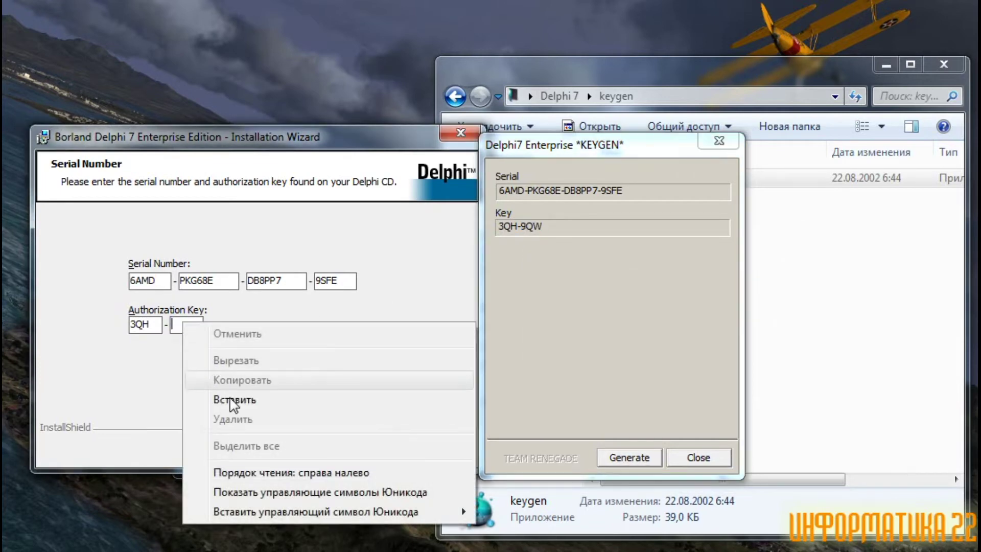
pyautogui.click(234, 400)
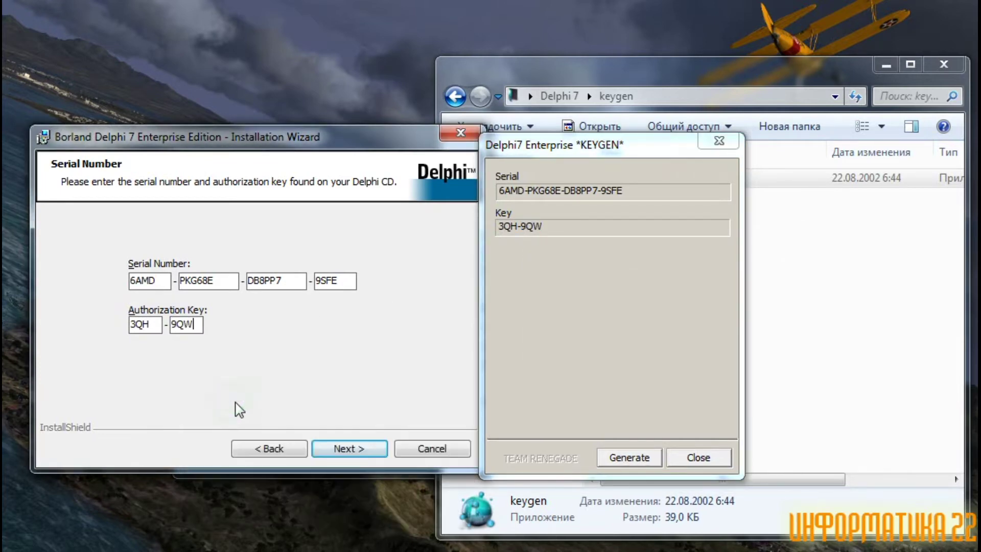
pyautogui.click(351, 449)
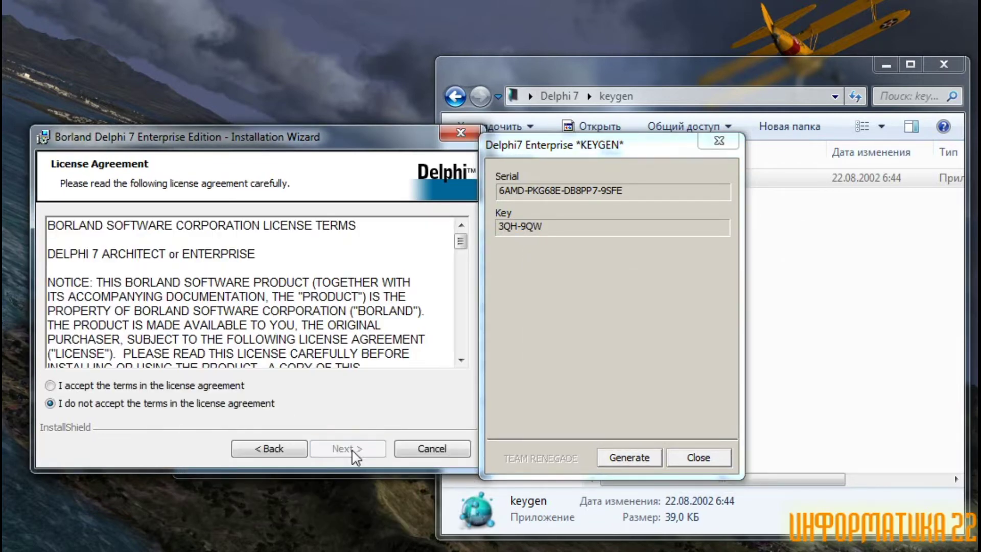
# Accept the Delphi 7 license terms, close the keygen and continue past the installation notes.
pyautogui.click(201, 386)
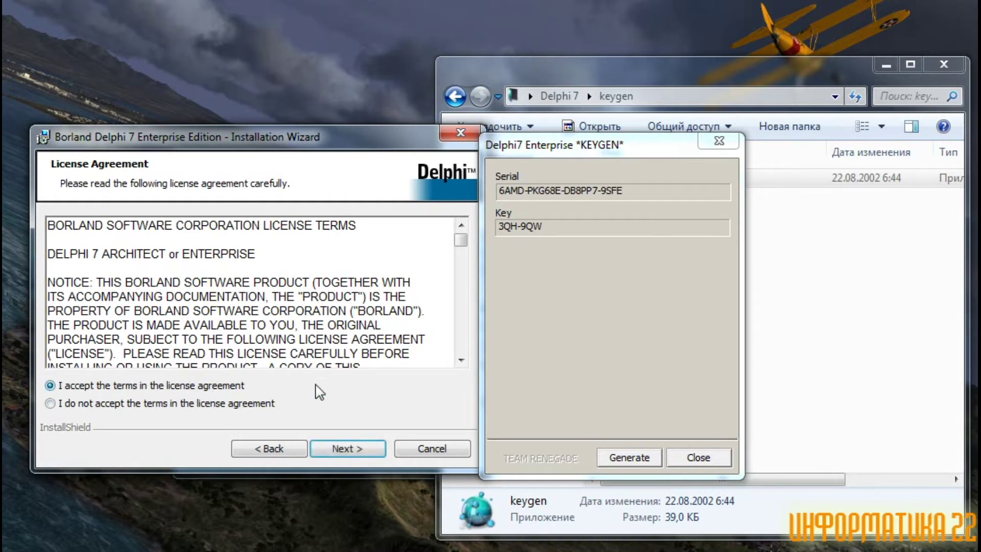
pyautogui.click(346, 447)
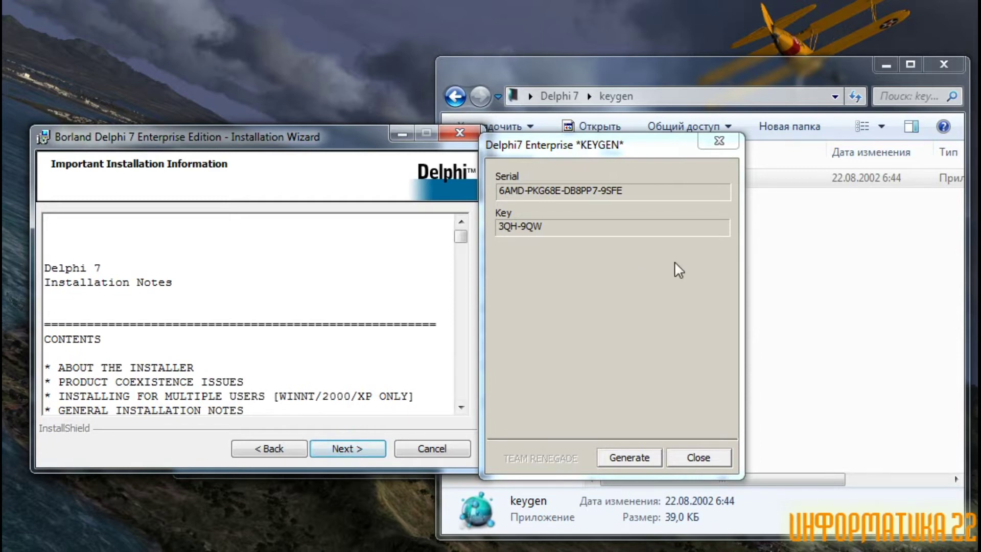
pyautogui.click(698, 457)
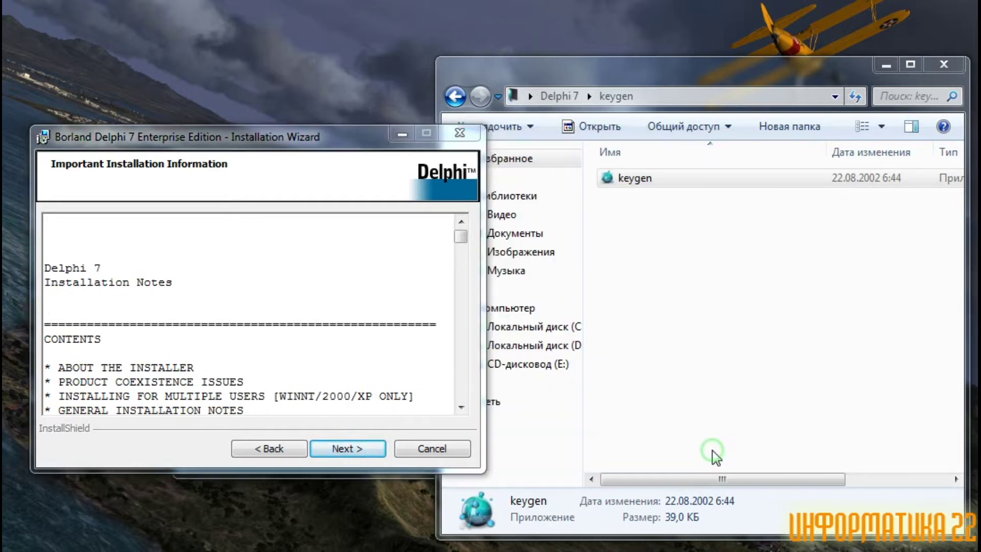
pyautogui.moveTo(265, 138); pyautogui.dragTo(522, 134)
pyautogui.click(601, 451)
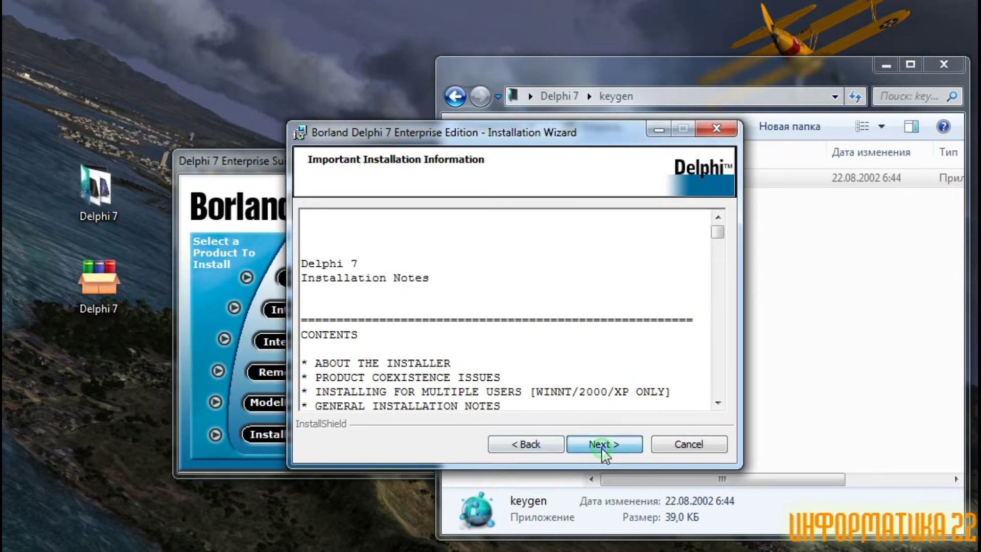
# Accept the Typical setup type with VisiBroker/CORBA support, Office XP controls and all four Delphi file associations.
pyautogui.moveTo(306, 230)
pyautogui.mouseDown()
pyautogui.moveTo(583, 285)
pyautogui.moveTo(683, 282)
pyautogui.mouseUp()
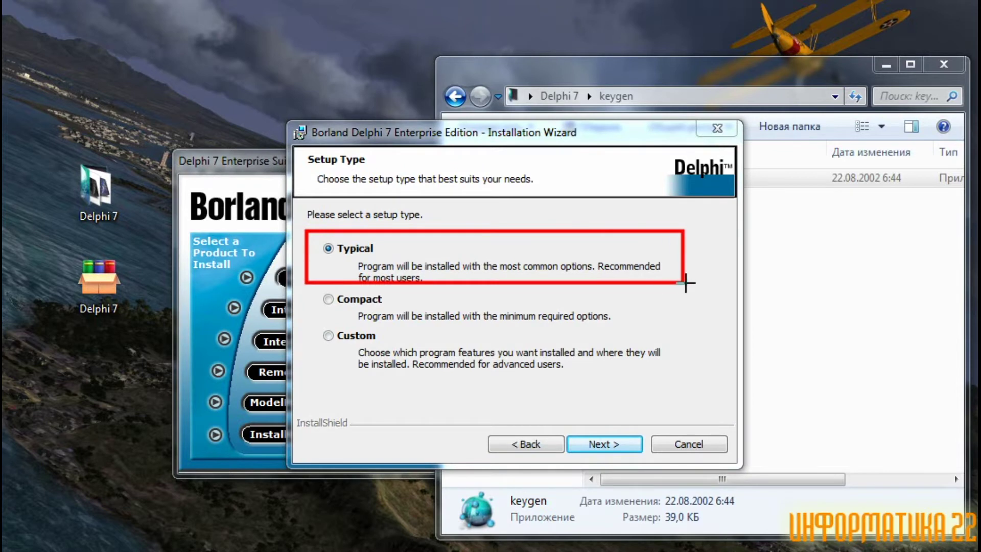
pyautogui.click(616, 446)
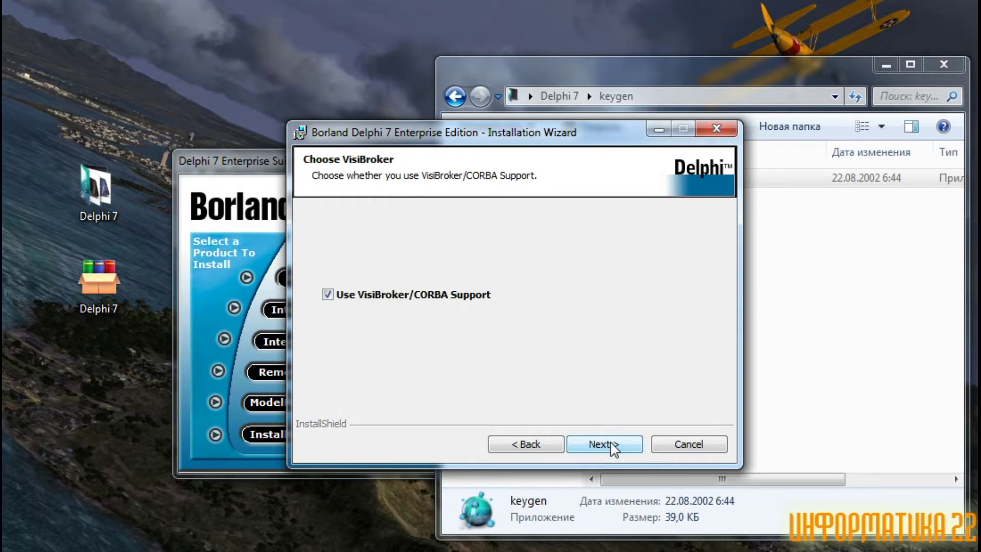
pyautogui.click(614, 446)
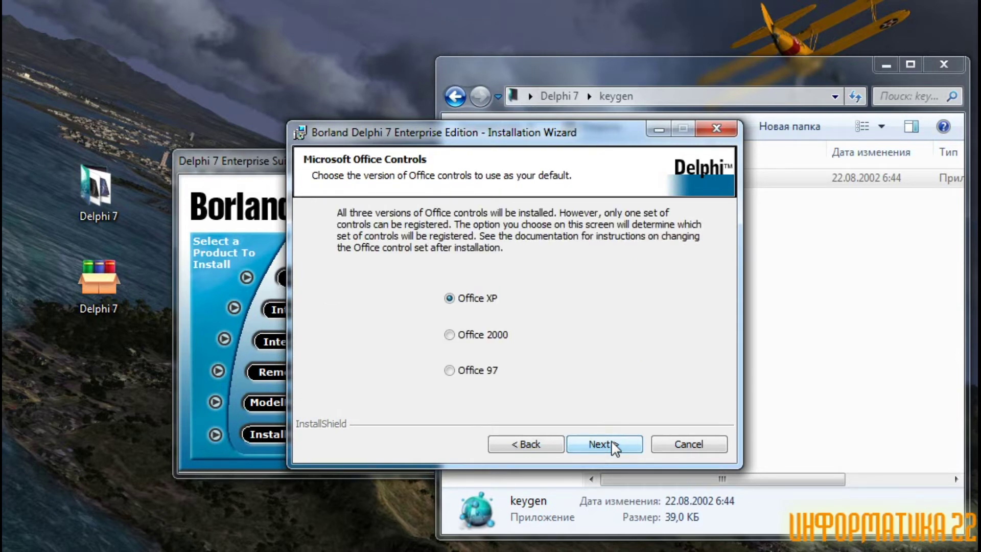
pyautogui.click(614, 447)
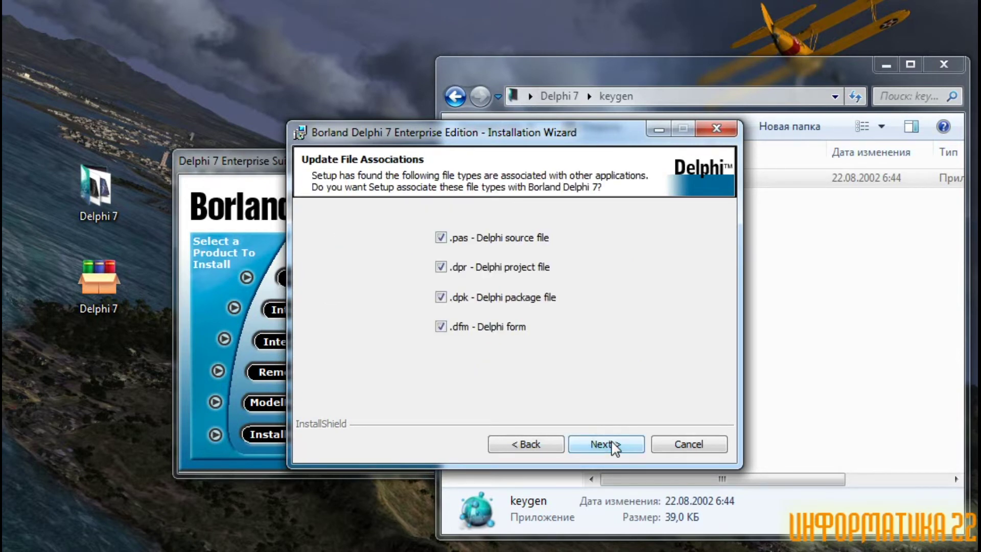
pyautogui.click(612, 447)
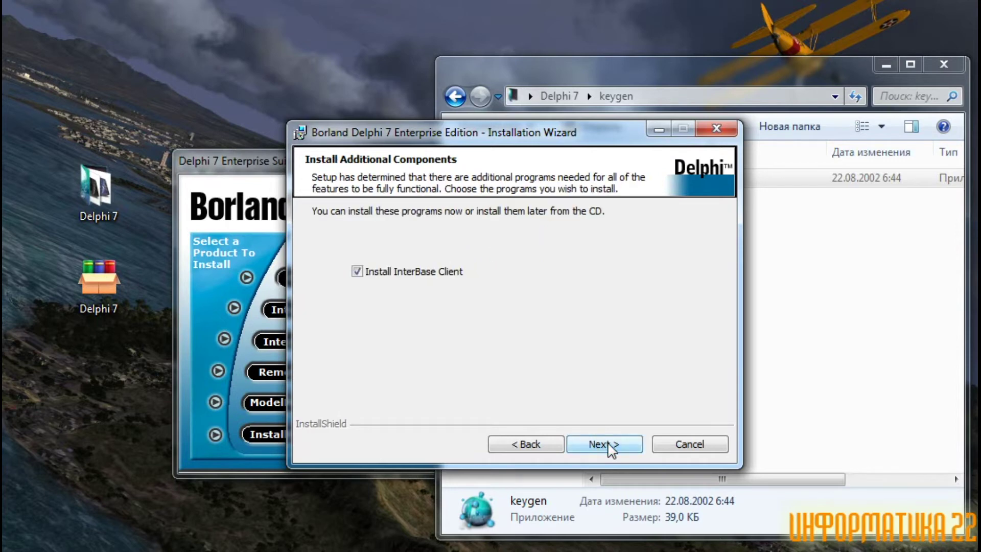
# Keep the InterBase Client and the saved installation database selected, and start installing Delphi 7.
pyautogui.click(612, 446)
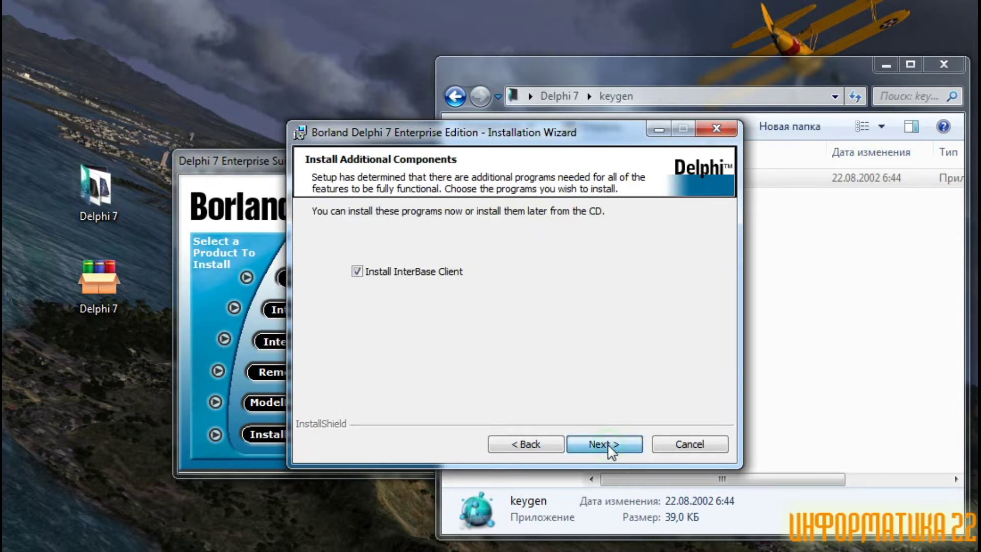
pyautogui.click(611, 446)
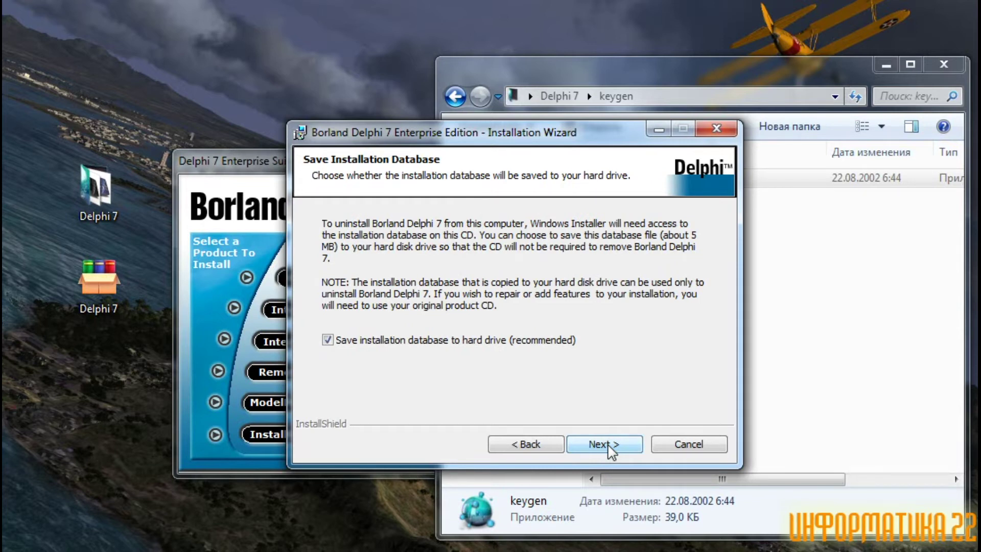
pyautogui.click(609, 445)
pyautogui.click(611, 445)
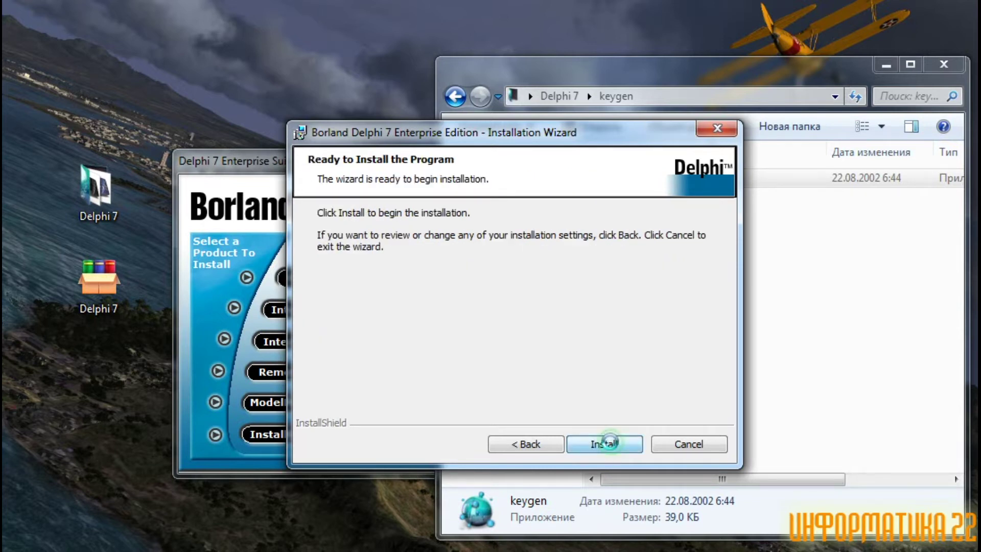
pyautogui.moveTo(345, 362); pyautogui.dragTo(713, 410)
pyautogui.press('Escape')
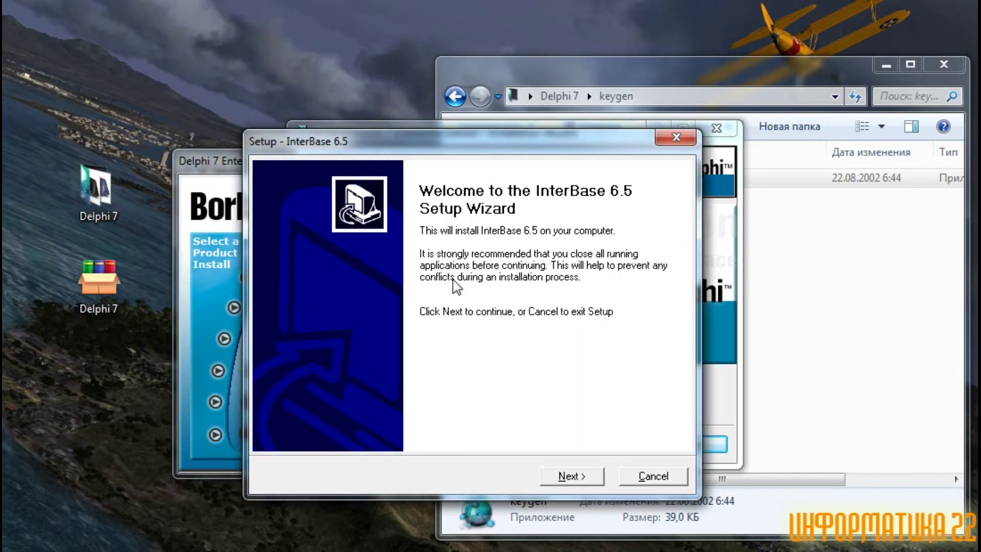
# Install InterBase 6.5 with its license accepted and the InterBase Start Menu folder, finish its setup and proceed to the VisiBroker 4.5 installer.
pyautogui.click(572, 477)
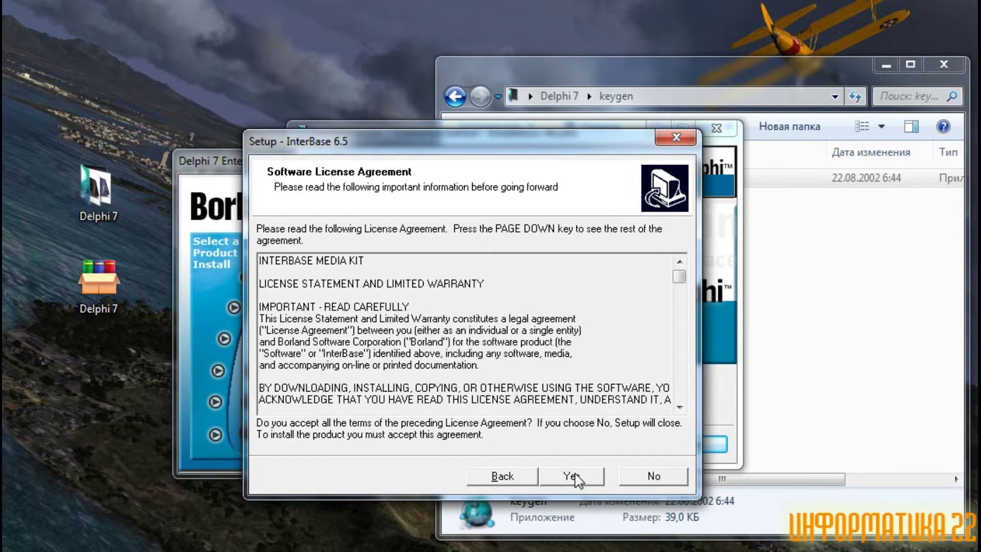
pyautogui.click(574, 477)
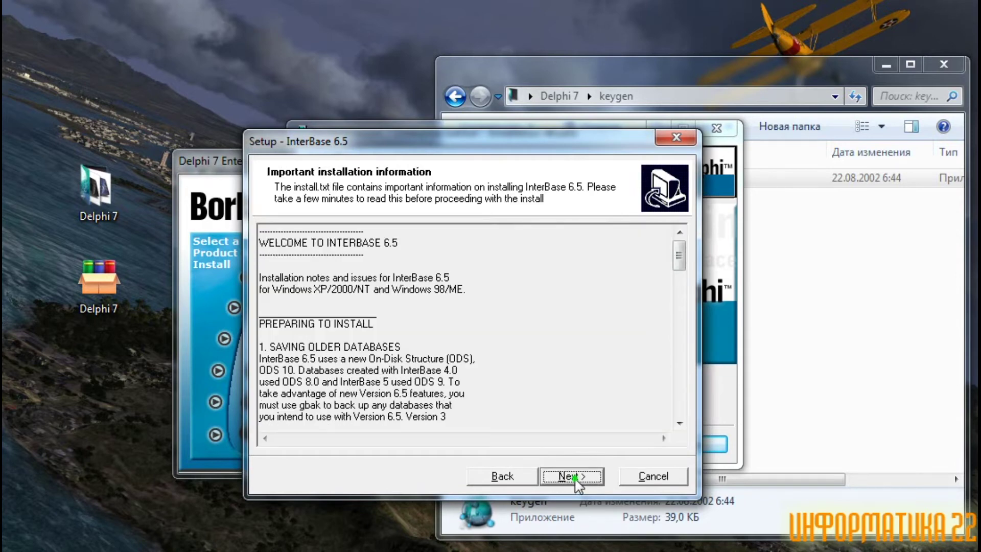
pyautogui.click(576, 477)
pyautogui.click(575, 477)
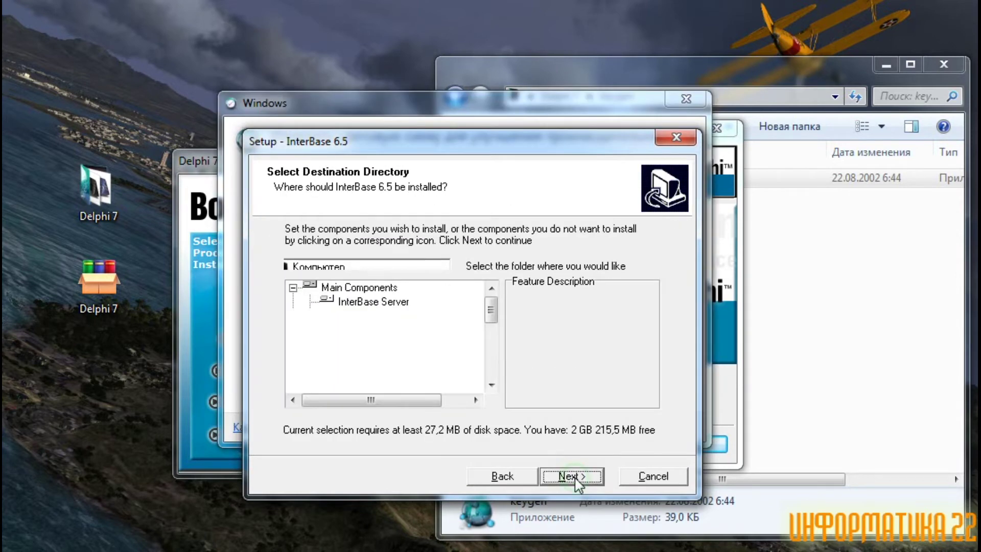
pyautogui.click(576, 477)
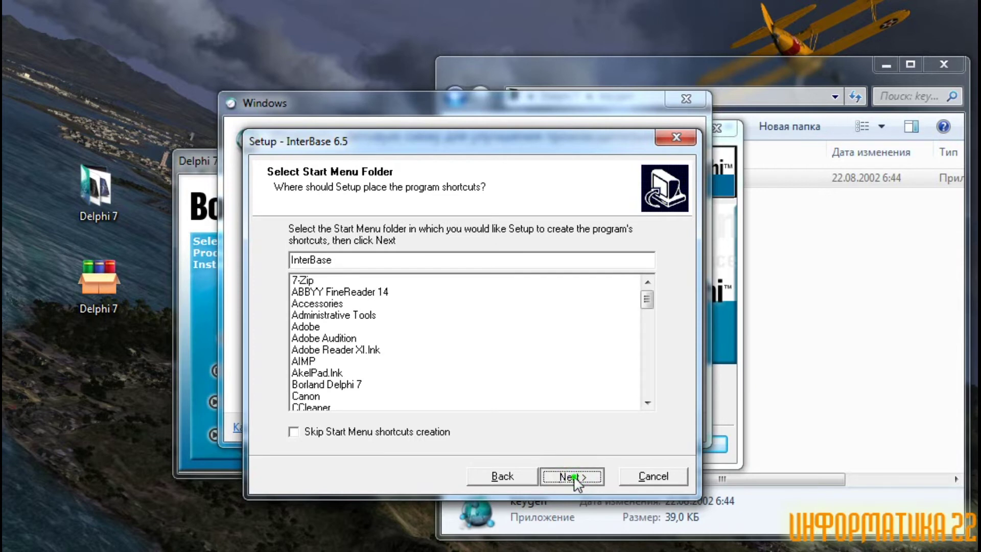
pyautogui.click(574, 477)
pyautogui.click(574, 477)
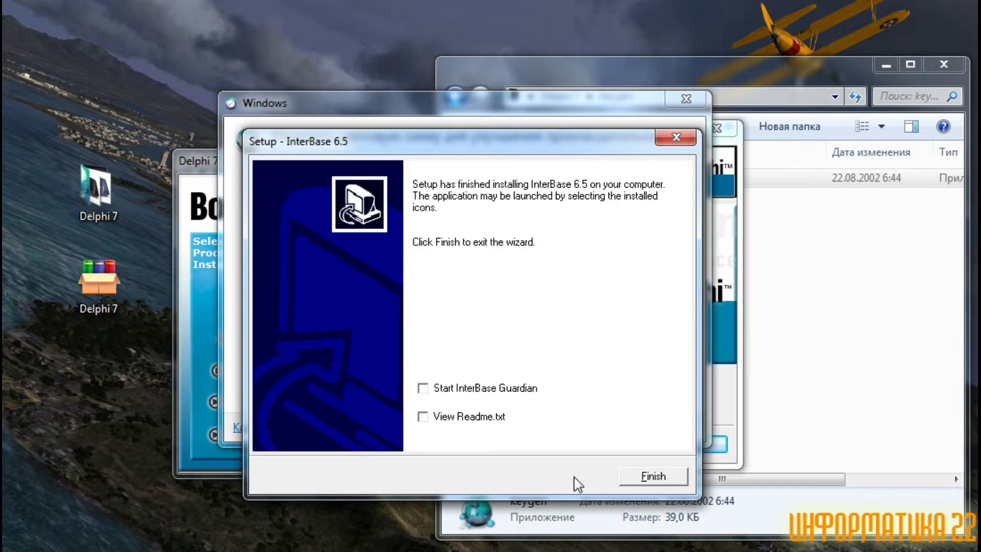
pyautogui.click(654, 476)
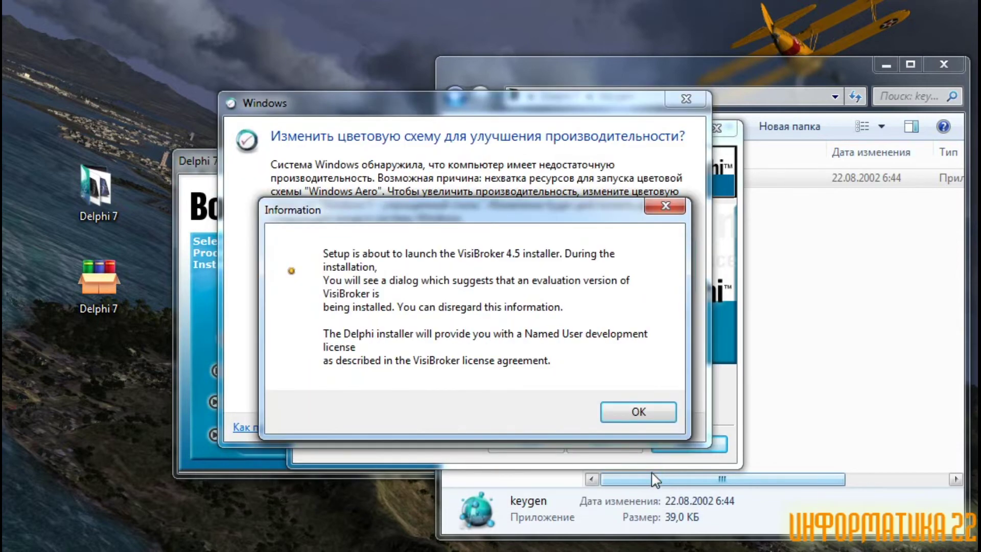
pyautogui.click(638, 413)
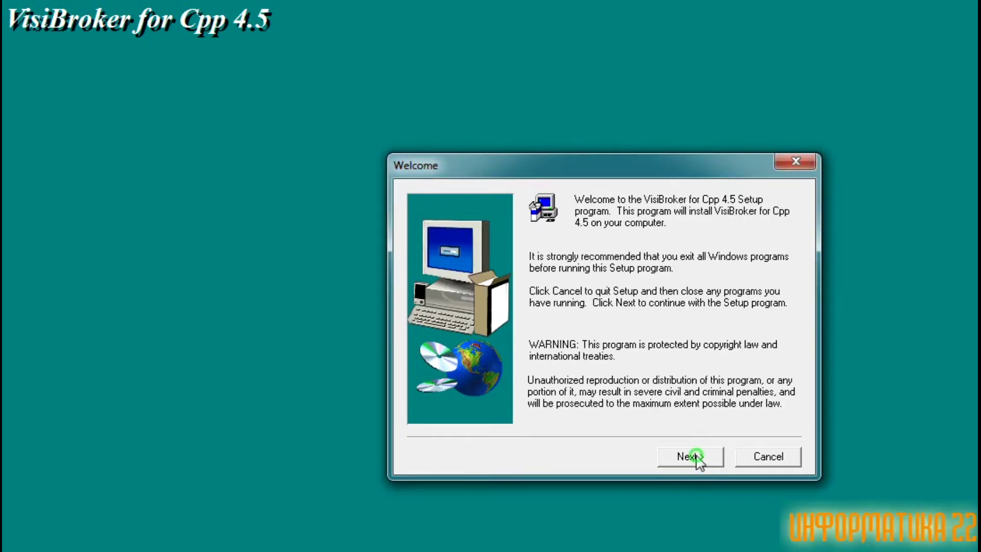
# Install VisiBroker for Cpp 4.5 in C:\Inprise\vbroker with the PATH update and the VisiBroker program folder, and finish without viewing the README.
pyautogui.click(691, 457)
pyautogui.click(695, 454)
pyautogui.click(696, 457)
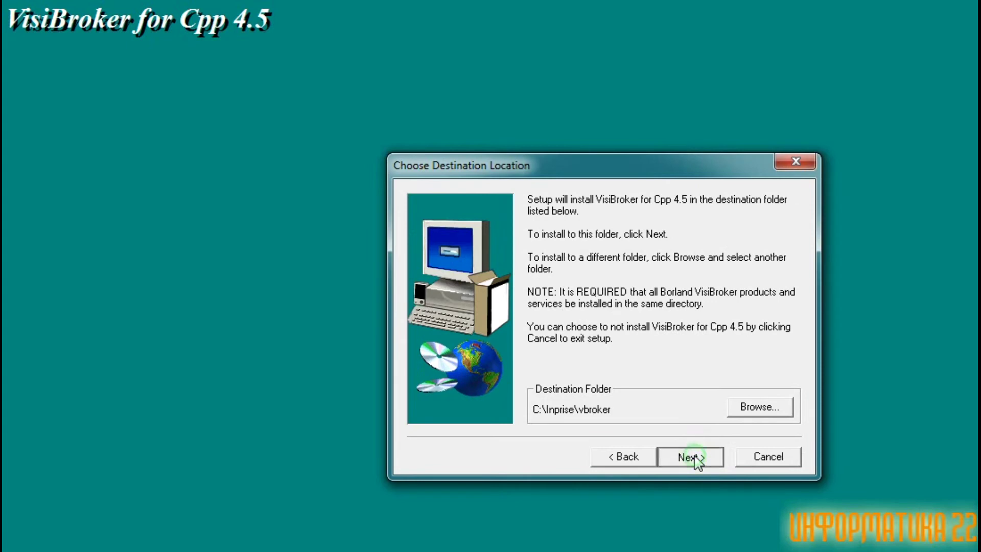
pyautogui.click(696, 457)
pyautogui.click(695, 458)
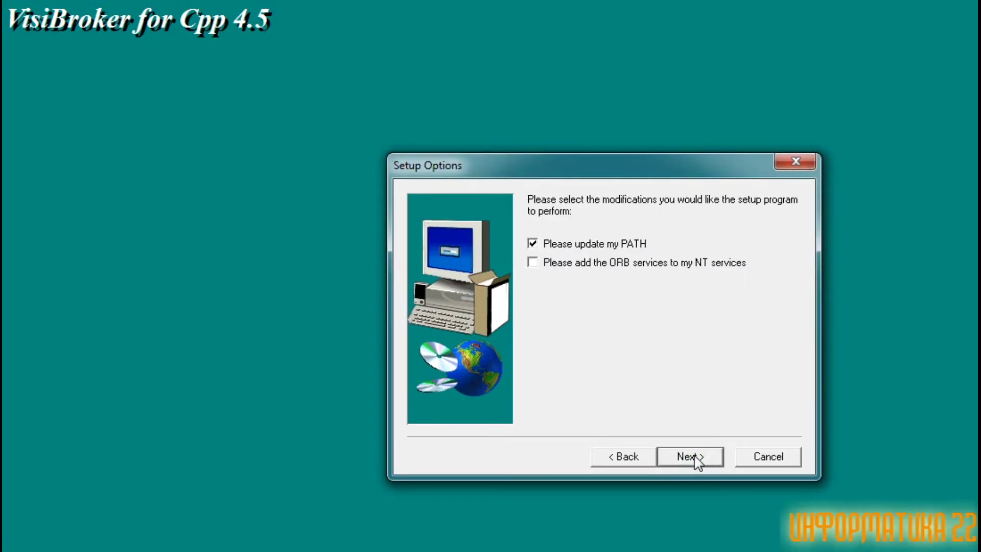
pyautogui.click(693, 458)
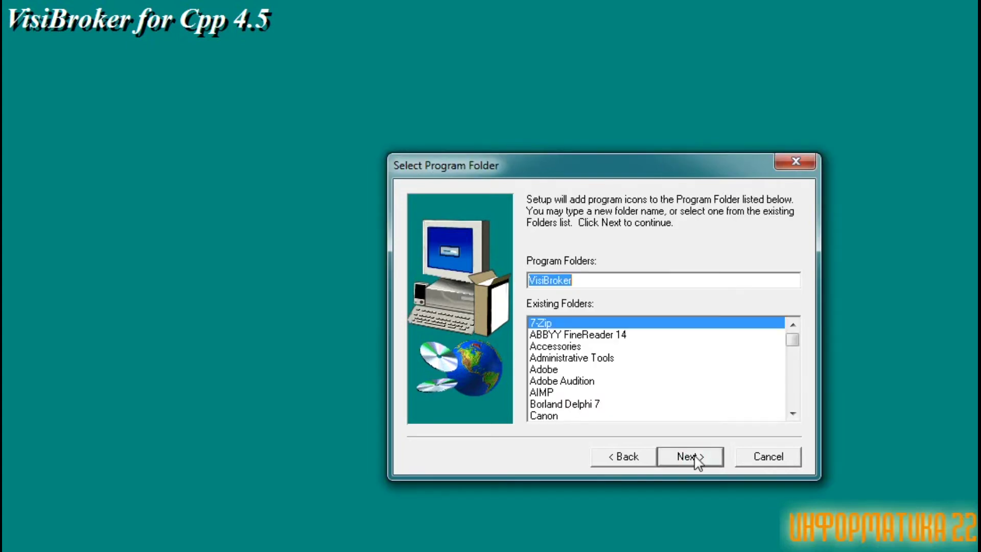
pyautogui.click(698, 458)
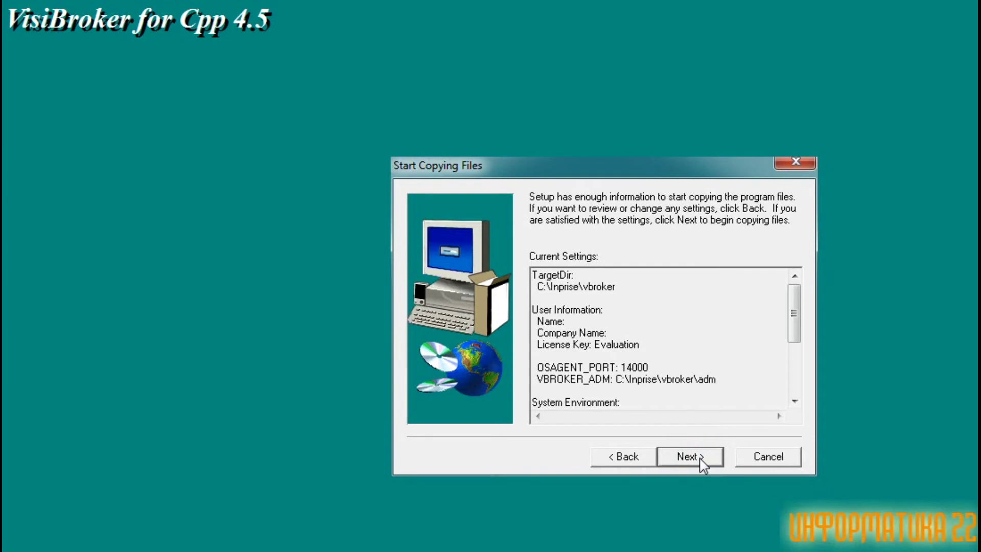
pyautogui.click(699, 459)
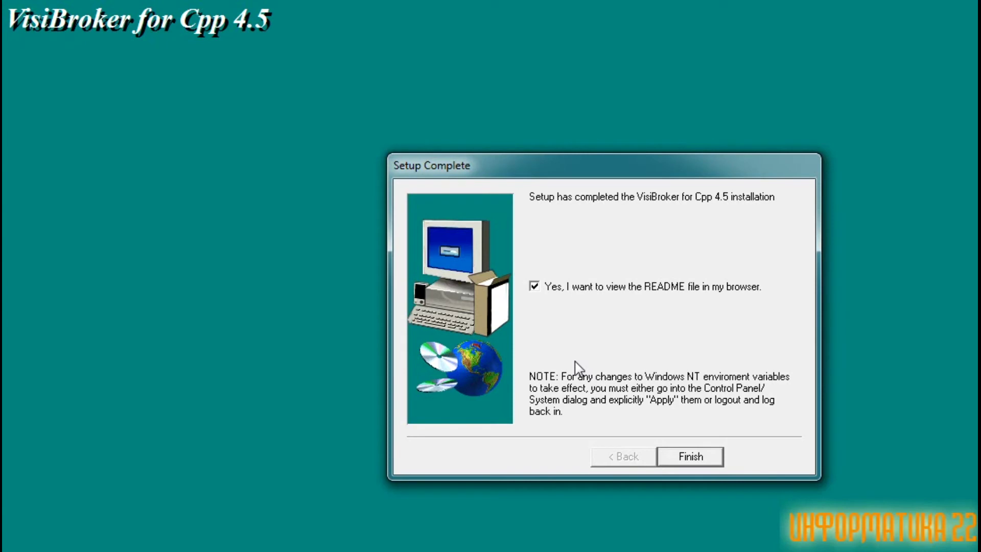
pyautogui.click(534, 288)
pyautogui.click(696, 459)
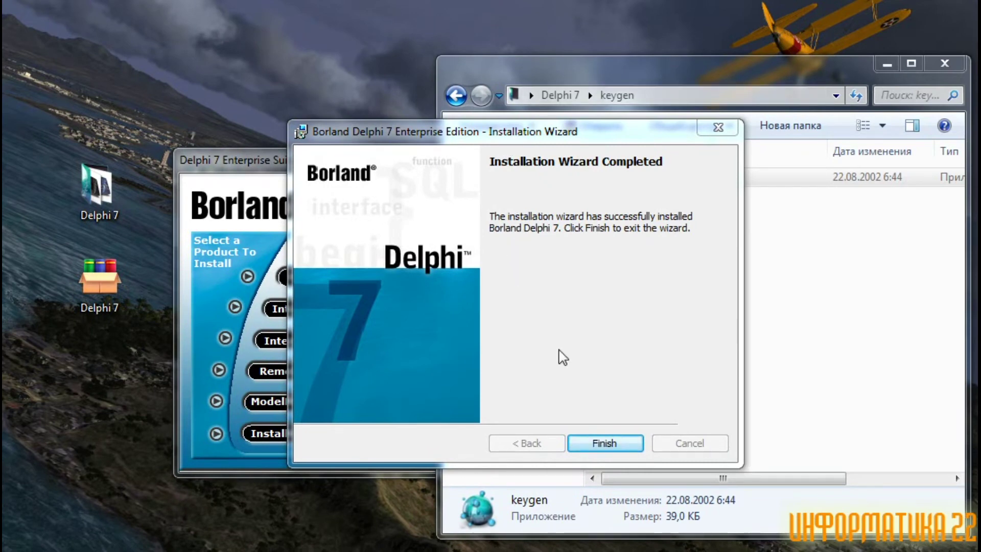
# Finish the Delphi 7 installation wizard without restarting the system, and close the keygen folder and the Setup Launcher.
pyautogui.moveTo(557, 399); pyautogui.dragTo(674, 471)
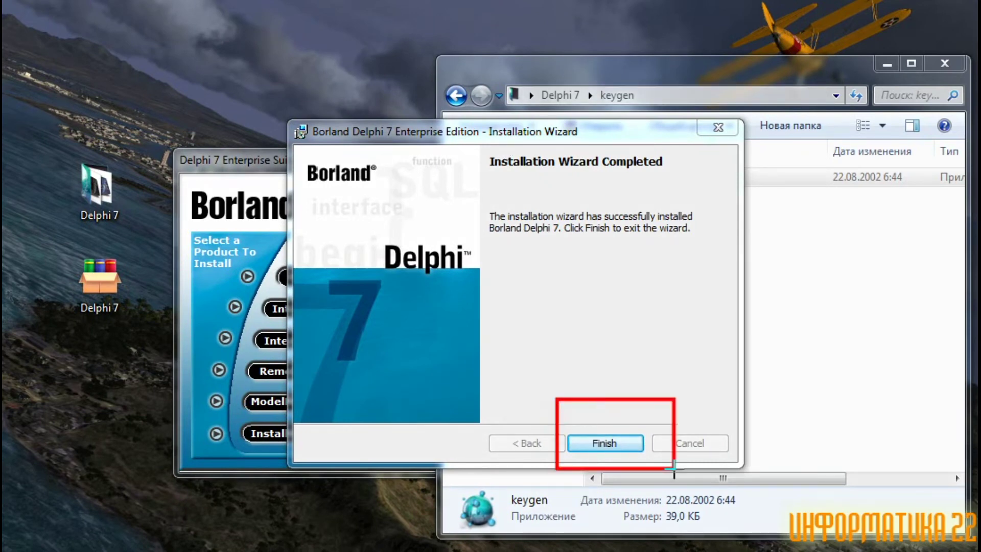
pyautogui.click(603, 444)
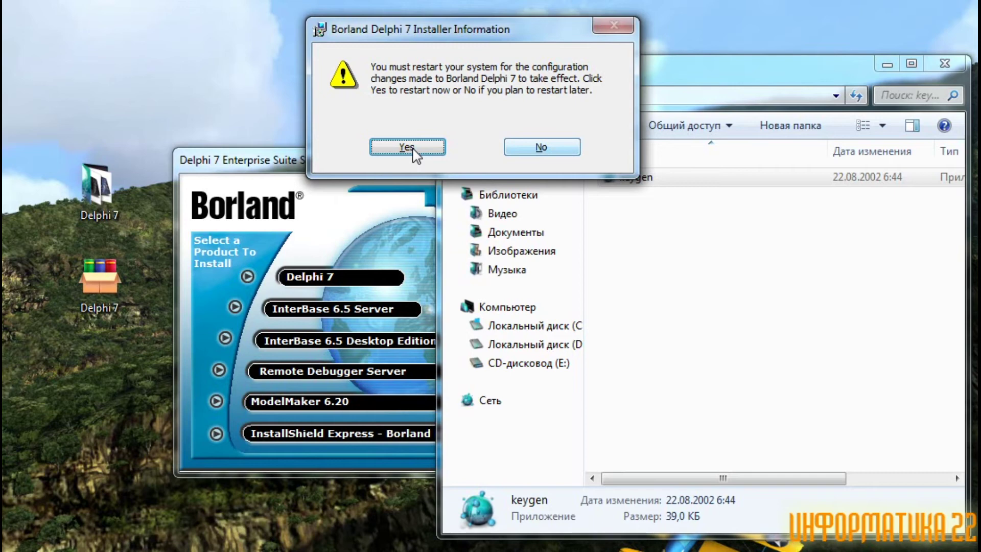
pyautogui.click(542, 148)
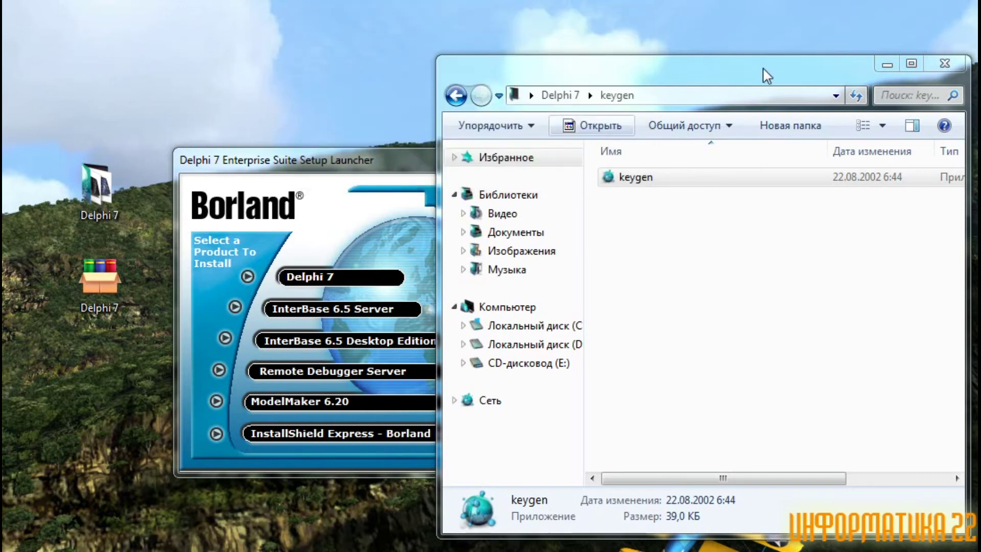
pyautogui.hotkey('alt', 'F4')
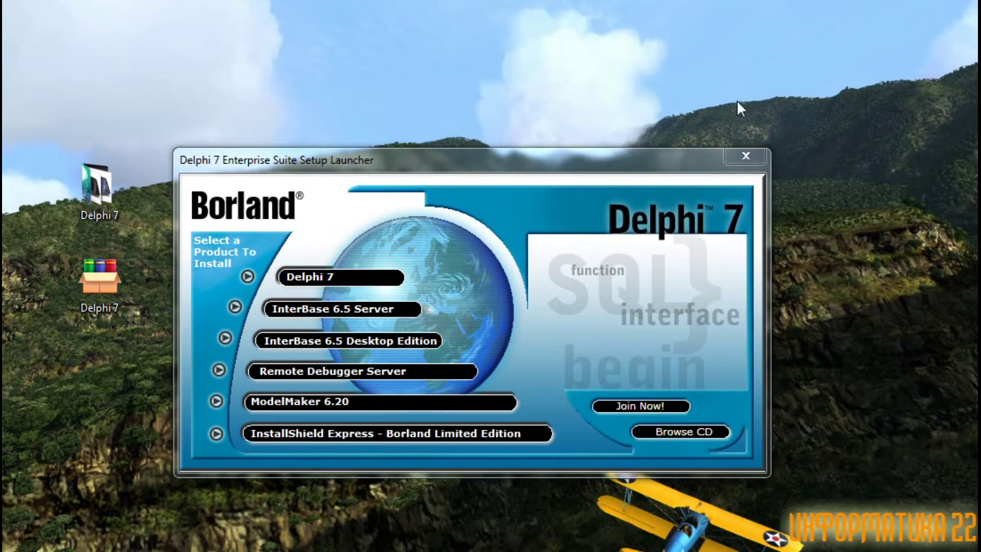
pyautogui.click(749, 154)
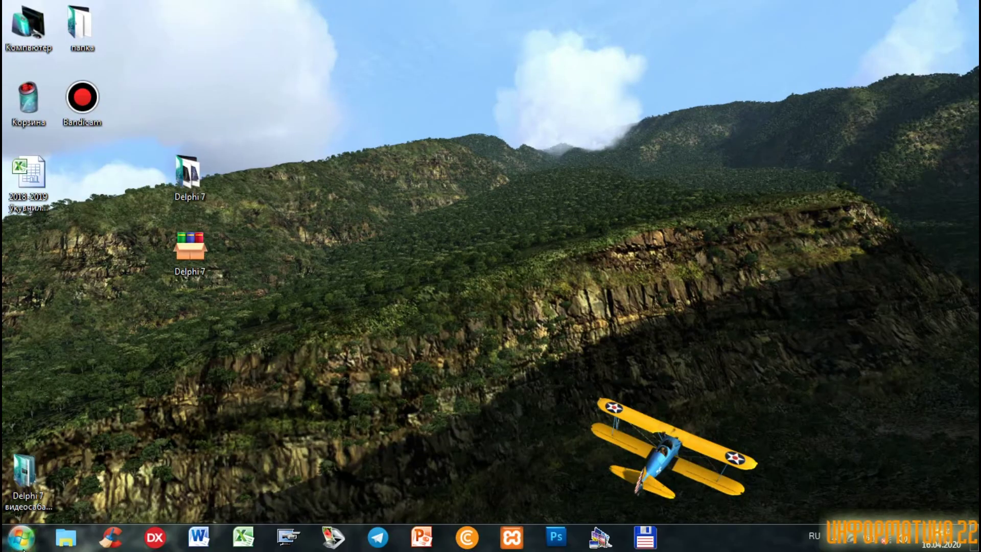
# Launch Delphi 7 from the Borland Delphi 7 program group.
pyautogui.click(20, 537)
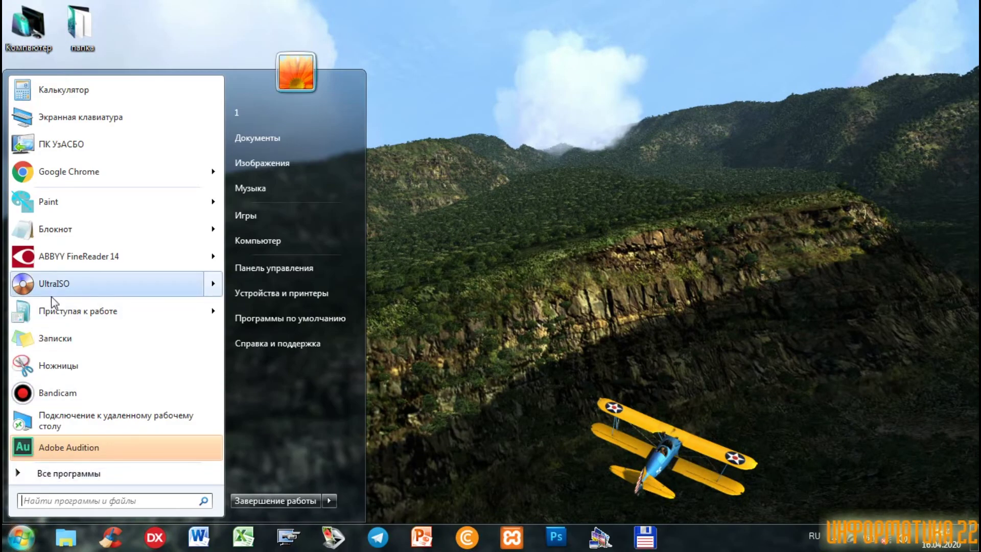
pyautogui.click(58, 475)
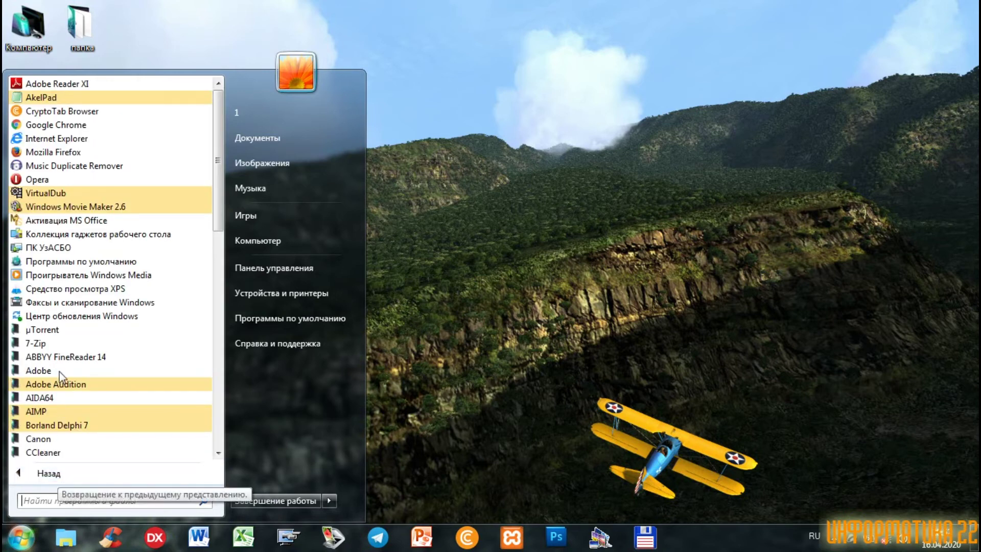
pyautogui.click(45, 425)
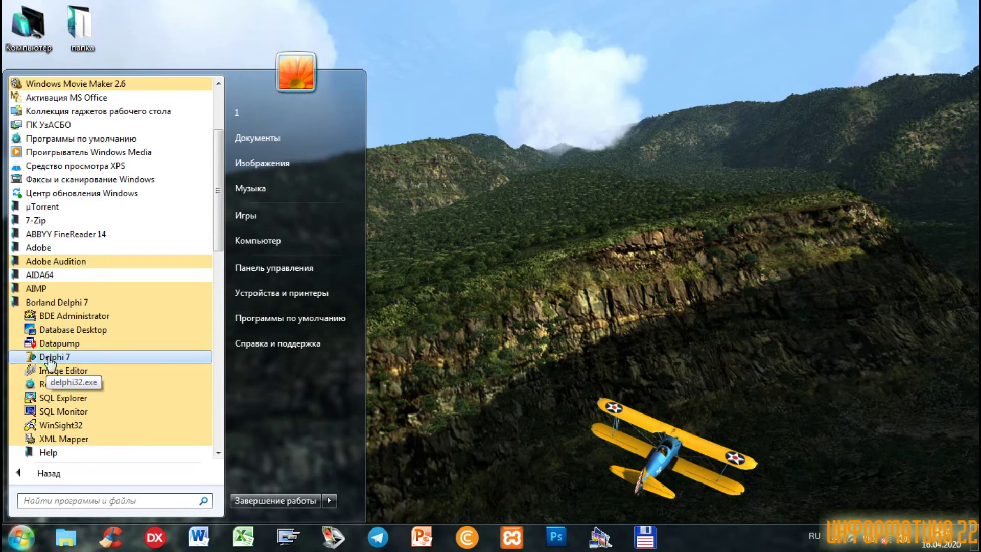
pyautogui.click(49, 357)
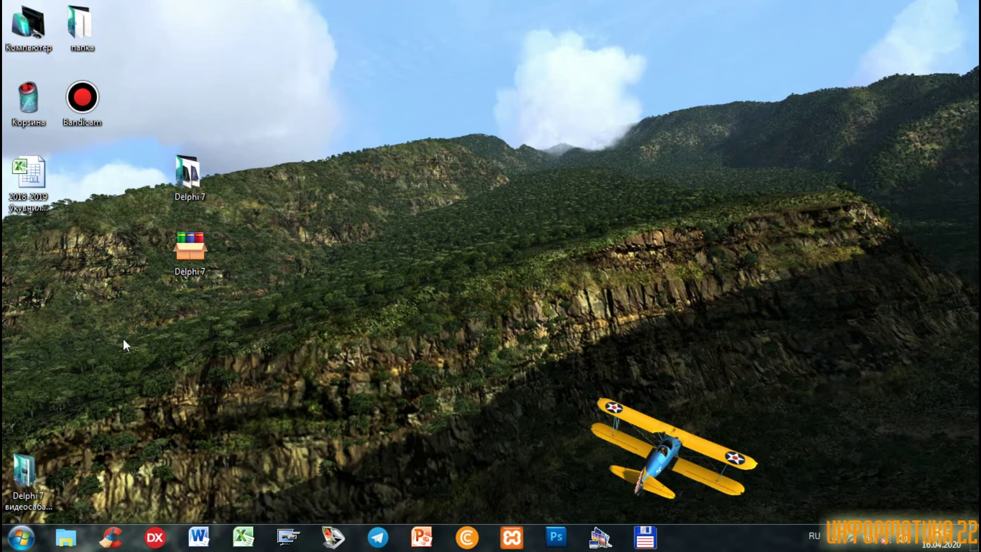
pyautogui.click(611, 307)
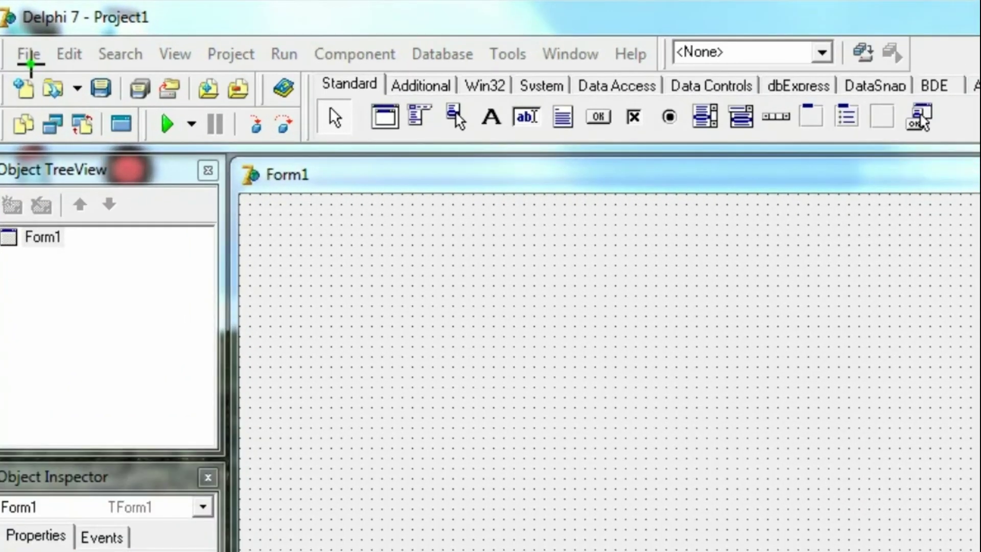
# Examine the main menu bar of the Delphi 7 environment and close the program.
pyautogui.moveTo(4, 37); pyautogui.dragTo(868, 76)
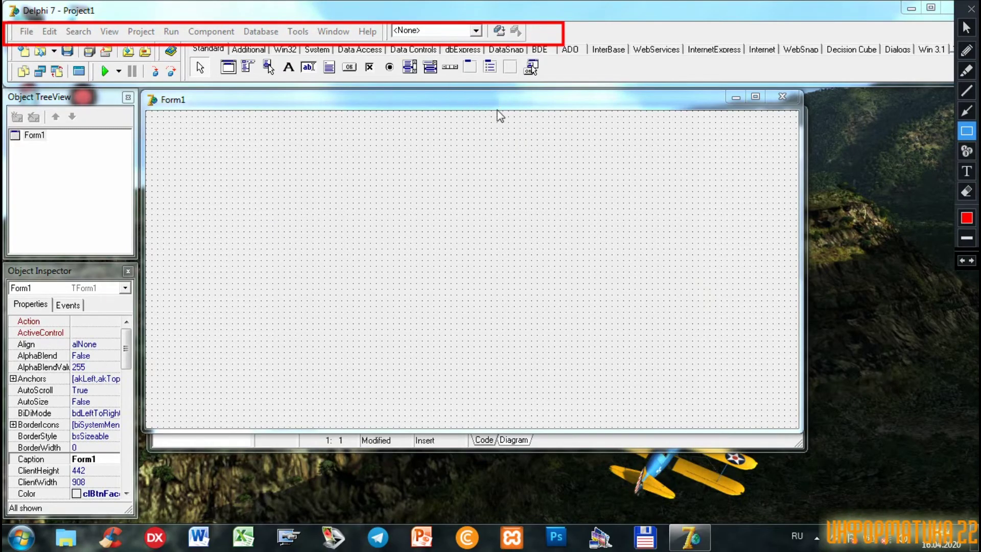
pyautogui.press('Escape')
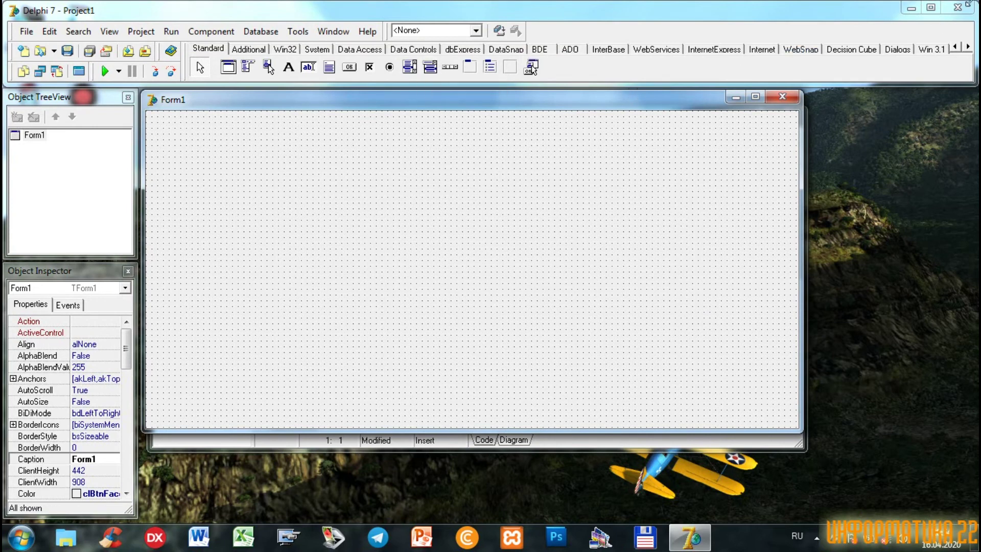
pyautogui.click(959, 11)
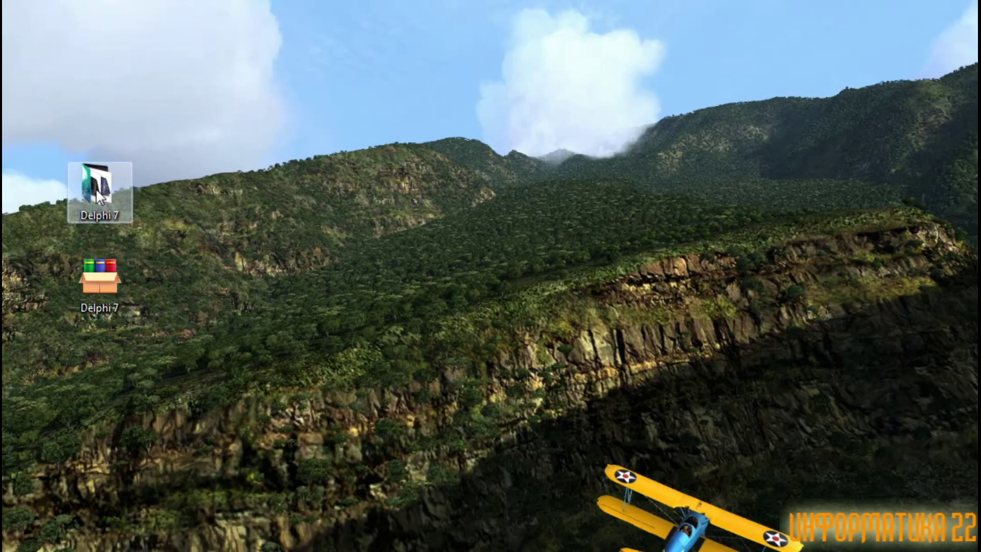
# Run setup from the Russian subfolder of "Русификатор для Borland Delphi 7" in the desktop's Delphi 7 folder.
pyautogui.doubleClick(96, 187)
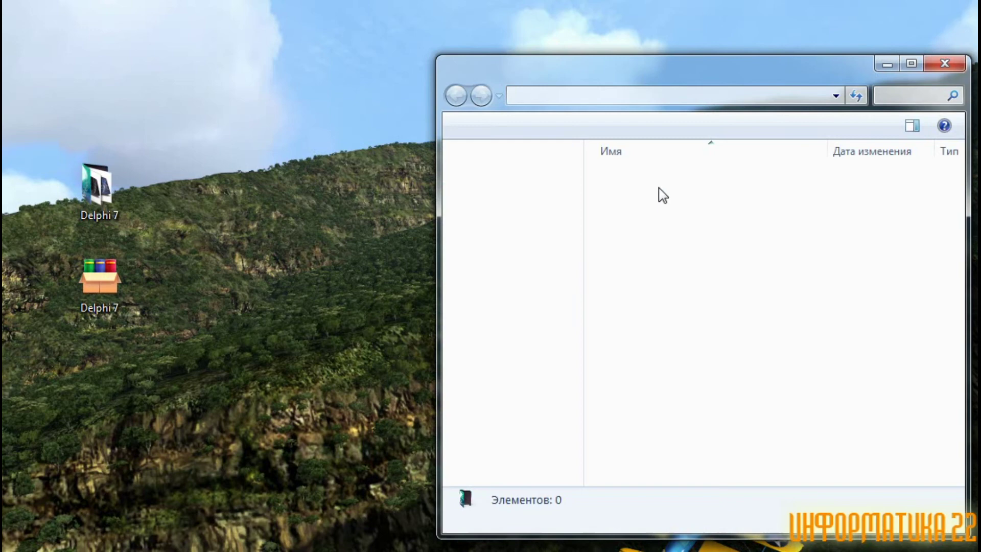
pyautogui.click(653, 387)
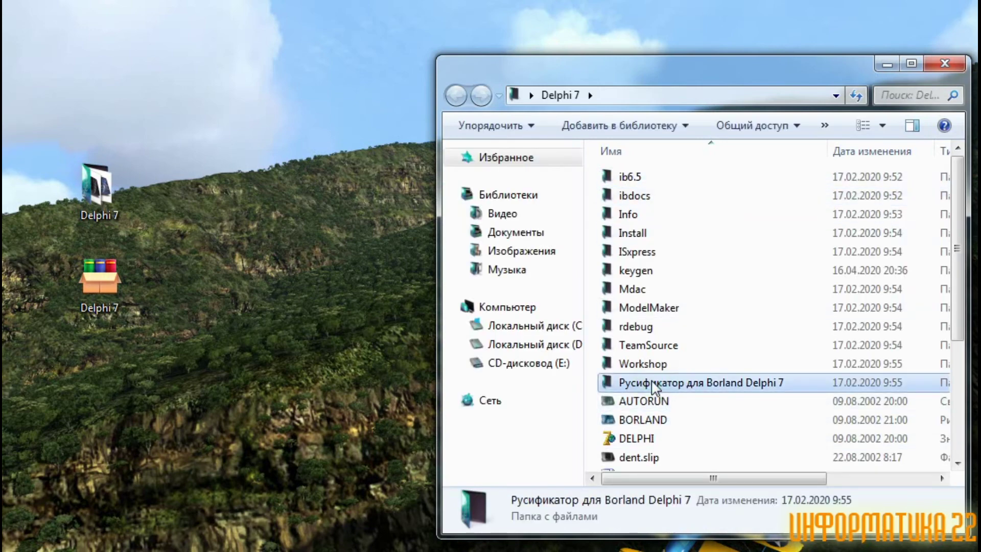
pyautogui.doubleClick(654, 387)
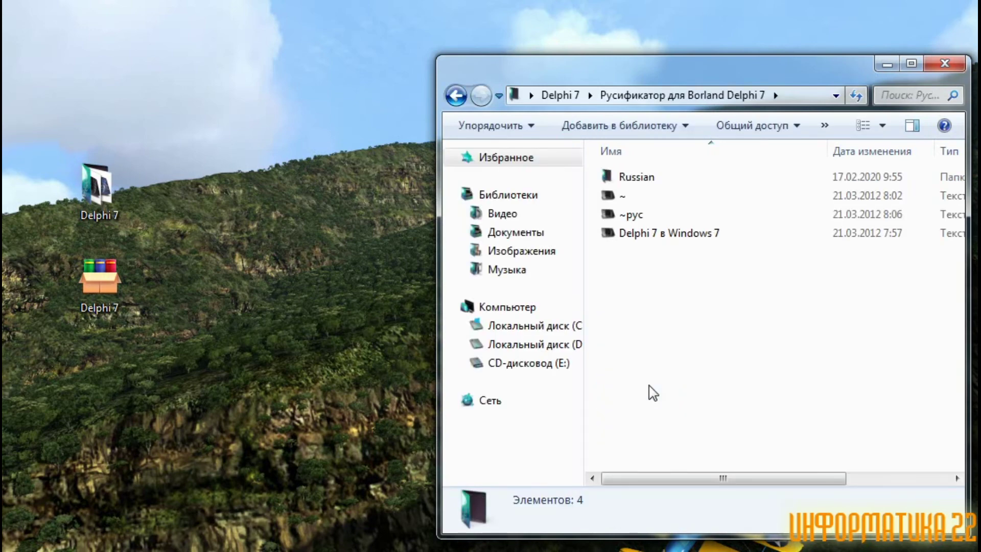
pyautogui.doubleClick(627, 178)
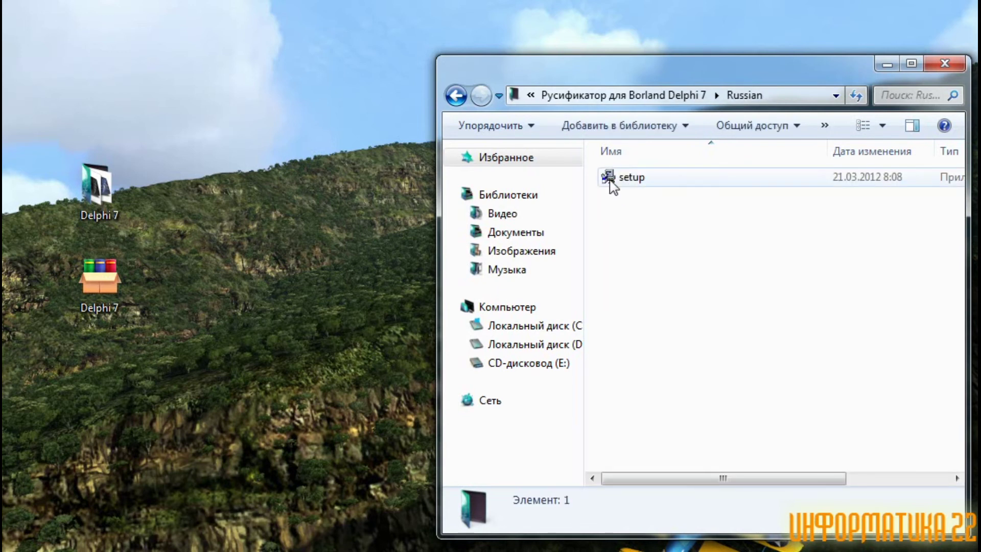
pyautogui.click(609, 178)
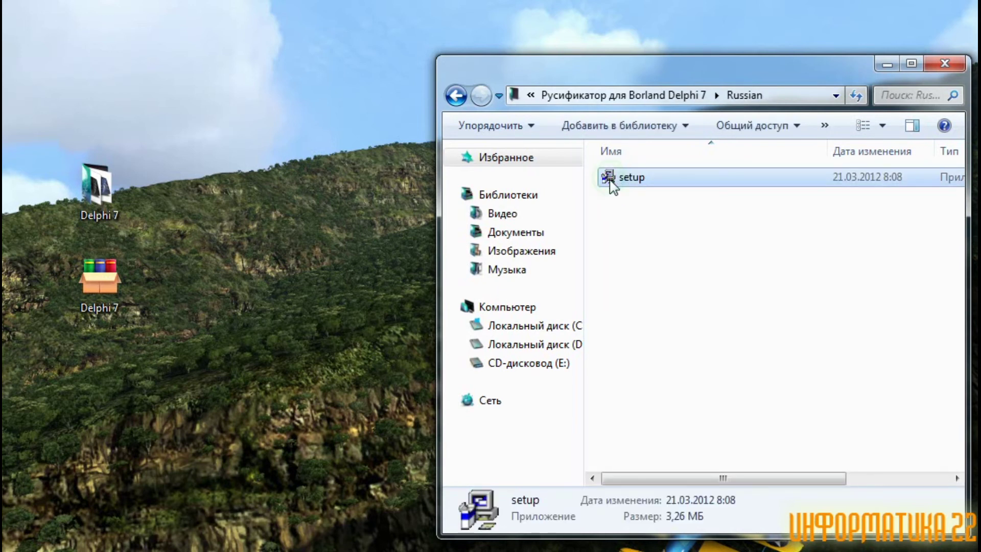
pyautogui.doubleClick(609, 179)
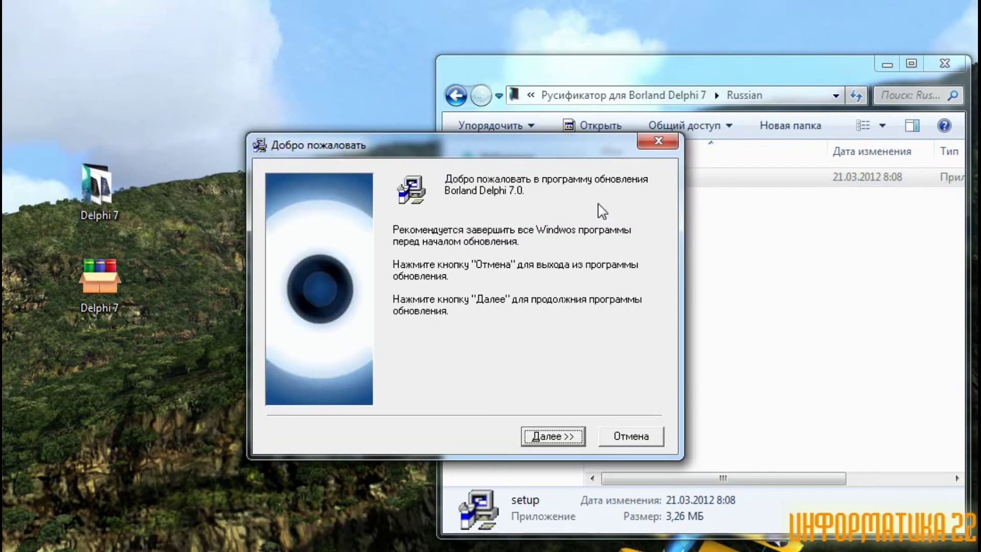
# Install the Russian version update over Delphi 7 in C:\Program Files\Borland\Delphi7 and finish the installer.
pyautogui.click(552, 437)
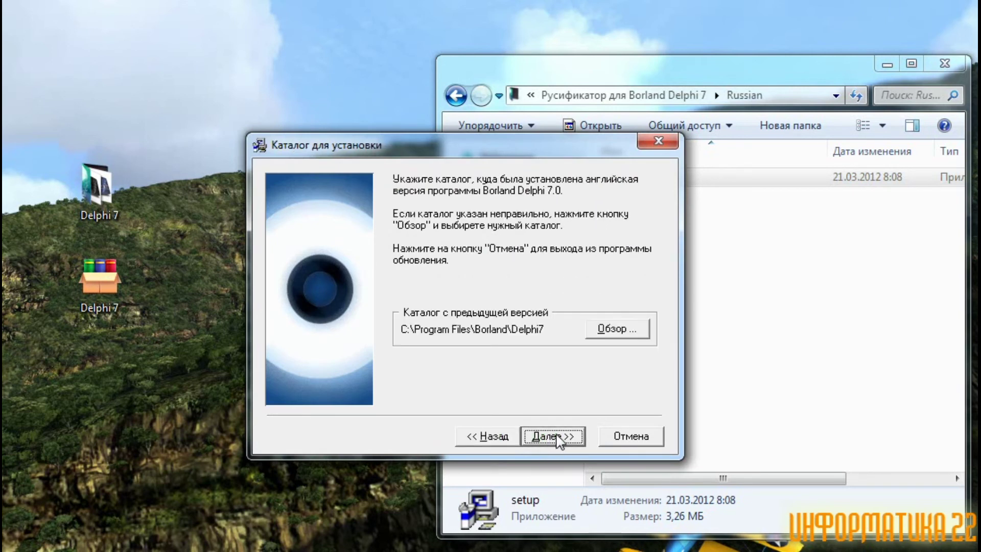
pyautogui.click(561, 438)
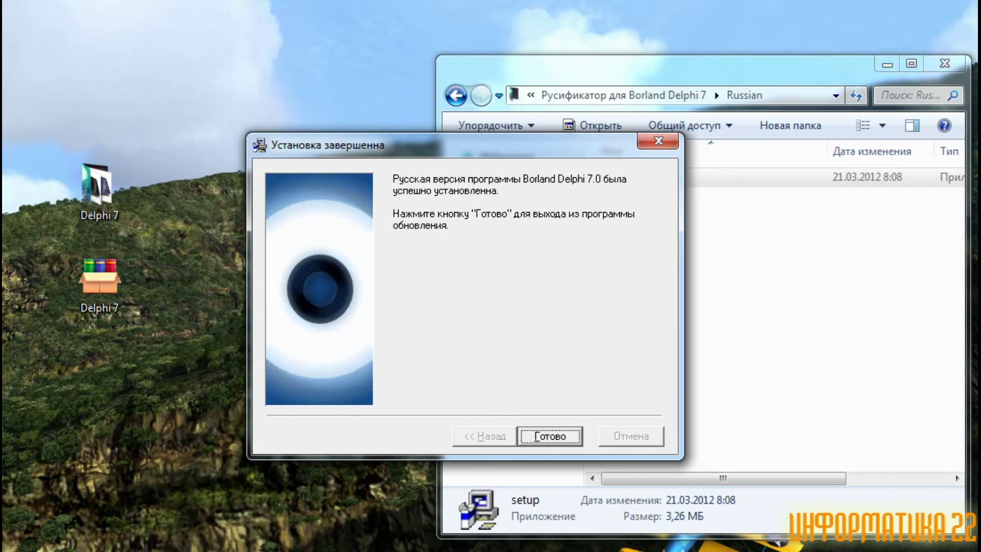
pyautogui.hotkey('ctrl', 'shift', 'd')
pyautogui.moveTo(507, 398); pyautogui.dragTo(631, 475)
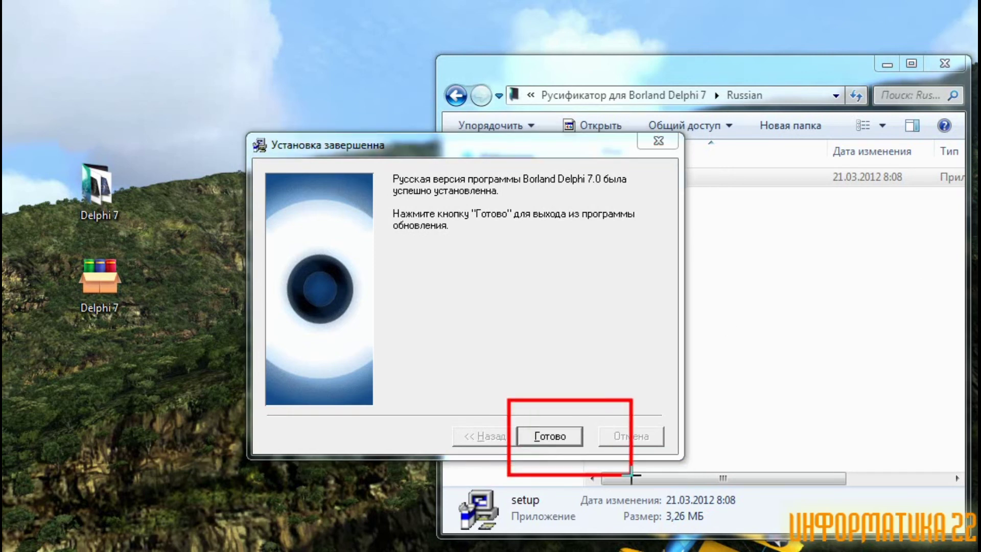
pyautogui.press('Escape')
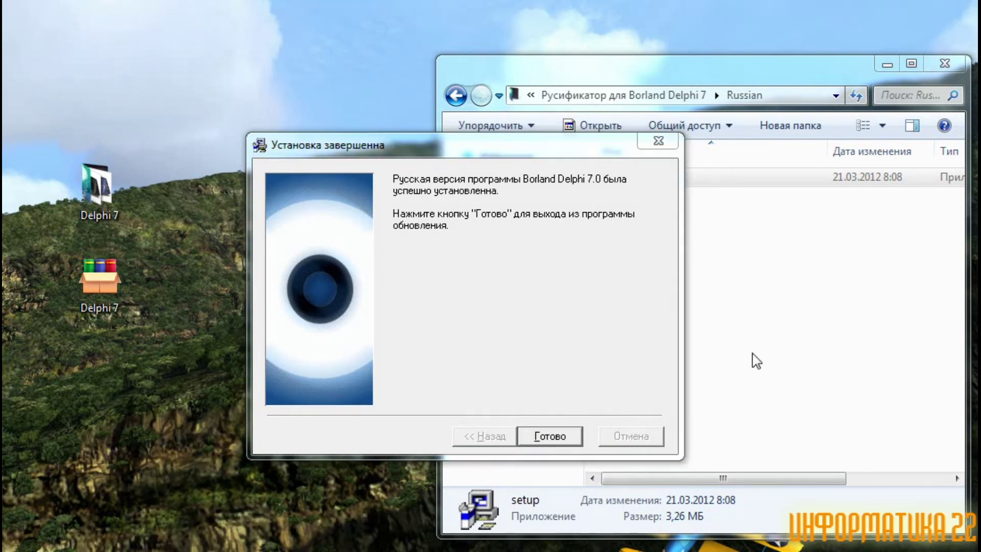
pyautogui.click(541, 442)
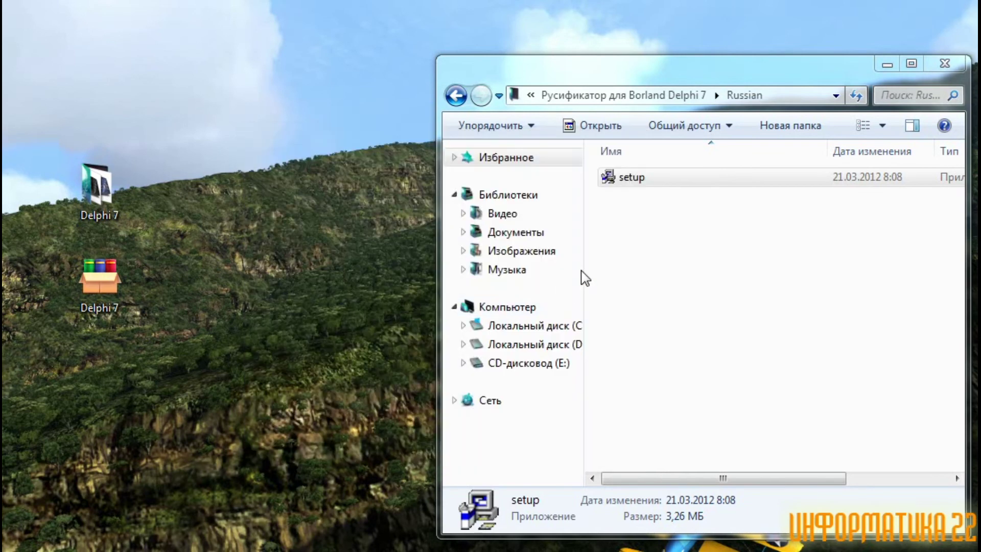
# Confirm in the Program Compatibility Assistant that the Russian Delphi 7 update was installed correctly.
pyautogui.hotkey('ctrl', 'shift', 'd')
pyautogui.moveTo(259, 313); pyautogui.dragTo(619, 352)
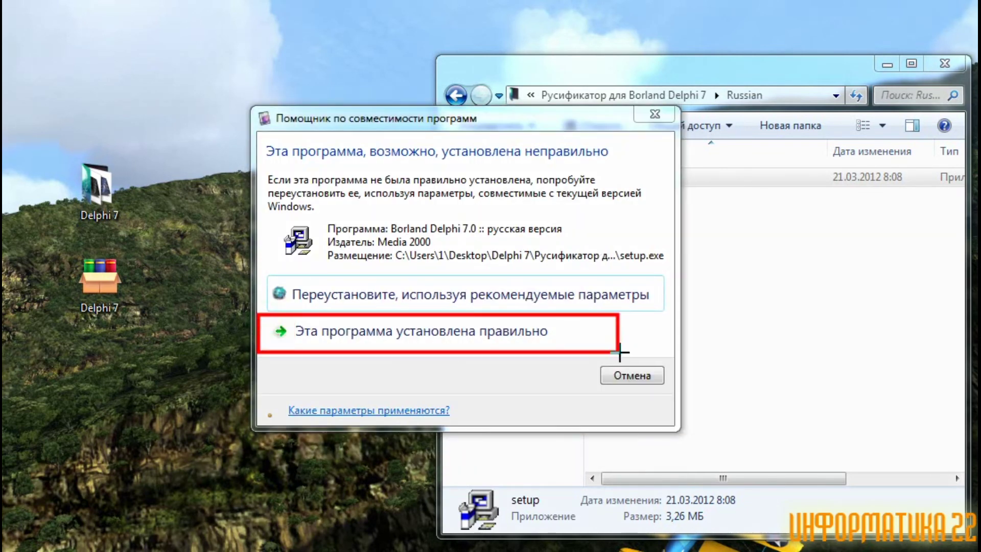
pyautogui.press('Escape')
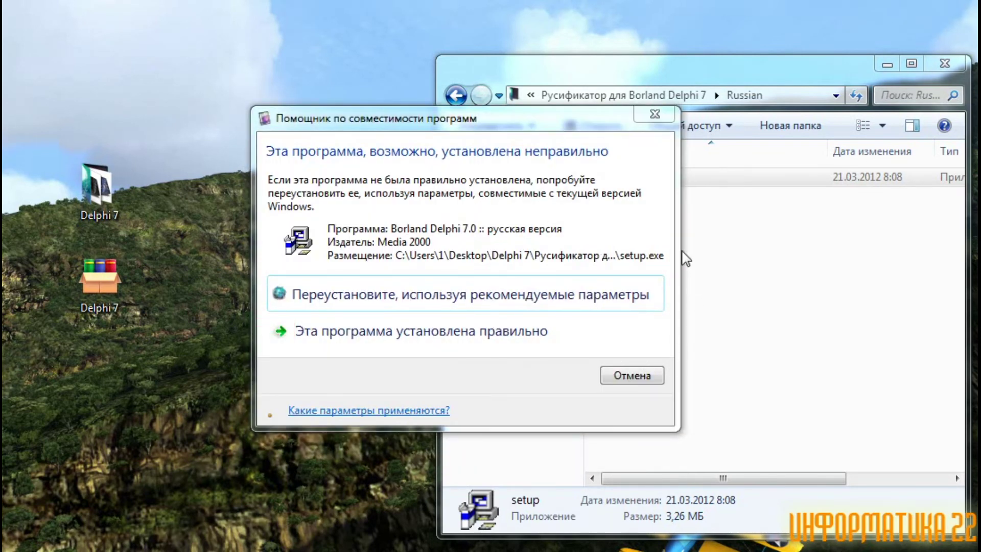
pyautogui.click(509, 331)
# Launch Delphi 7 from the Borland Delphi 7 group in the list of all installed programs.
pyautogui.click(20, 542)
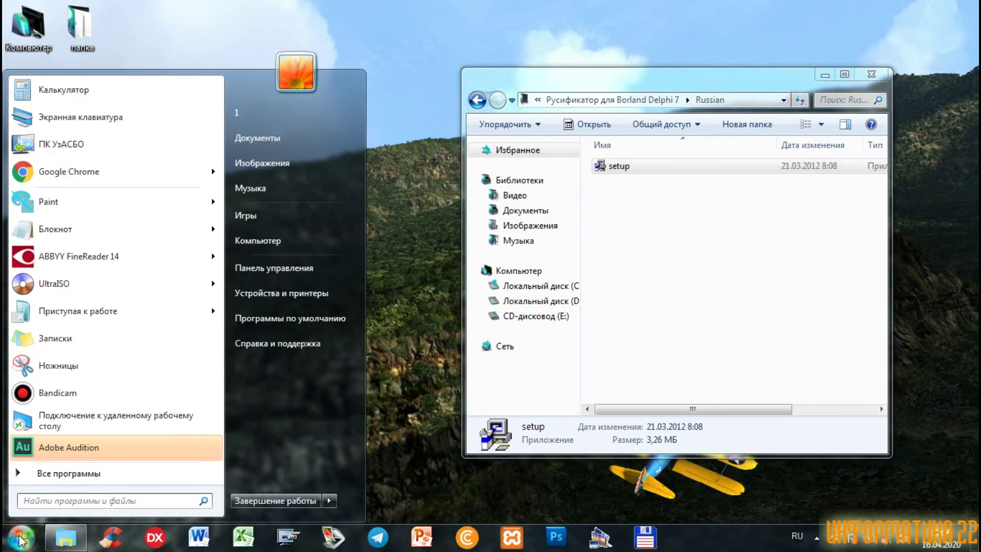
pyautogui.click(56, 473)
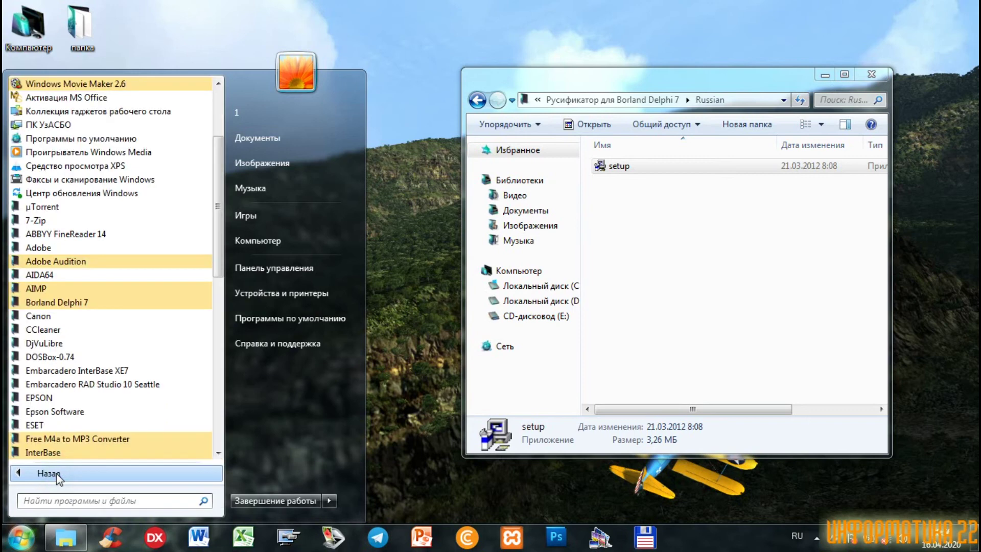
pyautogui.click(96, 303)
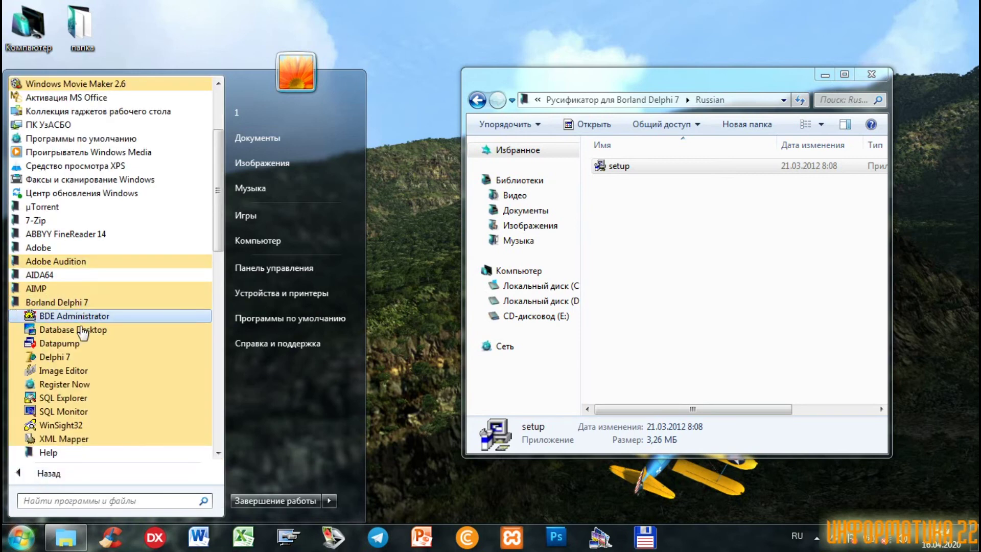
pyautogui.click(56, 357)
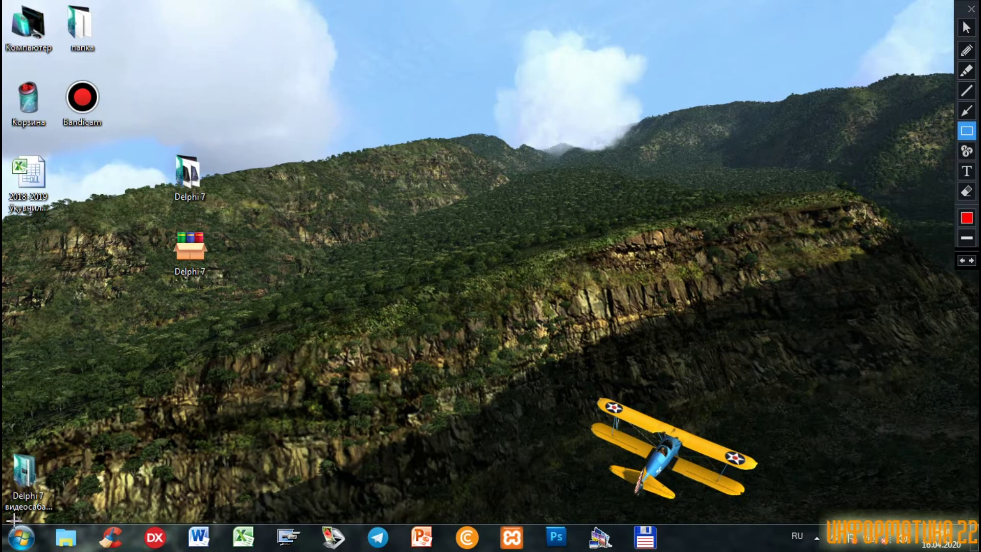
pyautogui.moveTo(6, 521); pyautogui.dragTo(442, 547)
pyautogui.moveTo(662, 545); pyautogui.dragTo(764, 549)
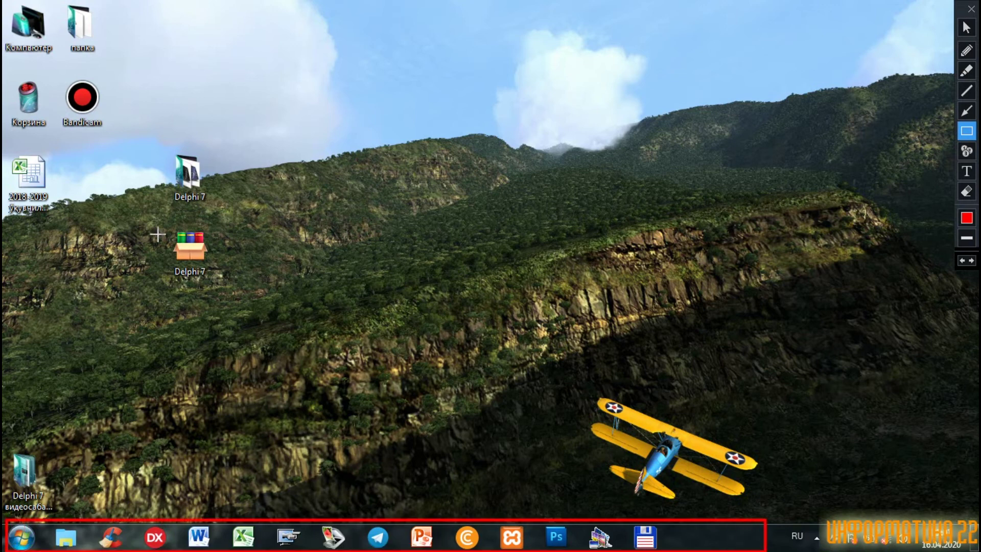
pyautogui.moveTo(5, 3)
pyautogui.mouseDown()
pyautogui.moveTo(103, 368)
pyautogui.moveTo(398, 458)
pyautogui.moveTo(609, 478)
pyautogui.mouseUp()
pyautogui.moveTo(856, 506); pyautogui.dragTo(893, 493)
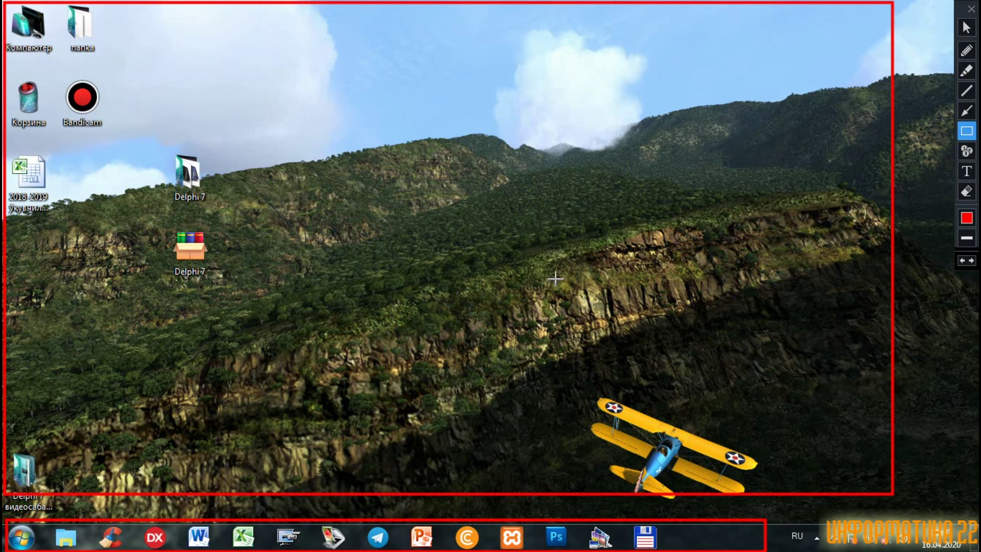
pyautogui.press('Escape')
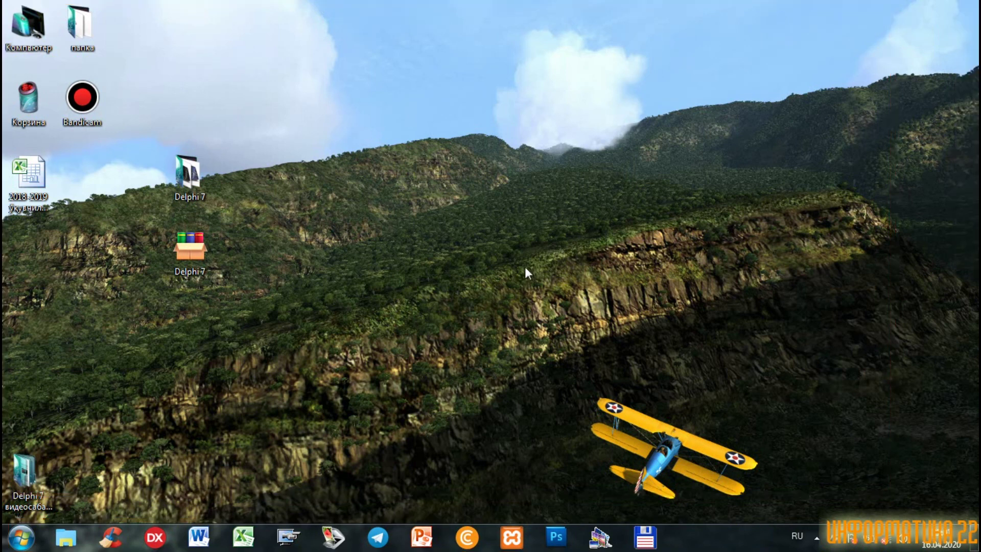
# Create a desktop shortcut for the Delphi 7 entry of the Borland Delphi 7 program group.
pyautogui.click(24, 546)
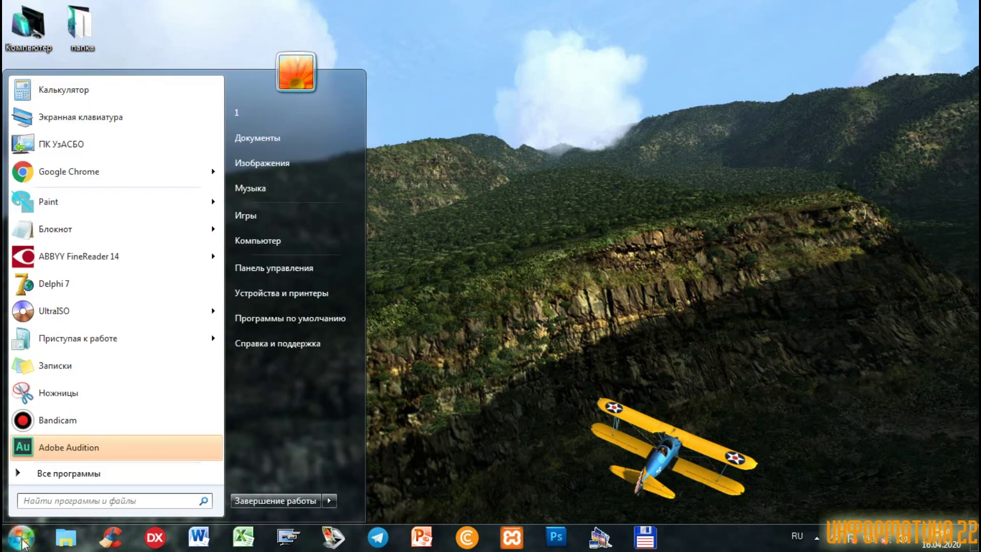
pyautogui.click(50, 476)
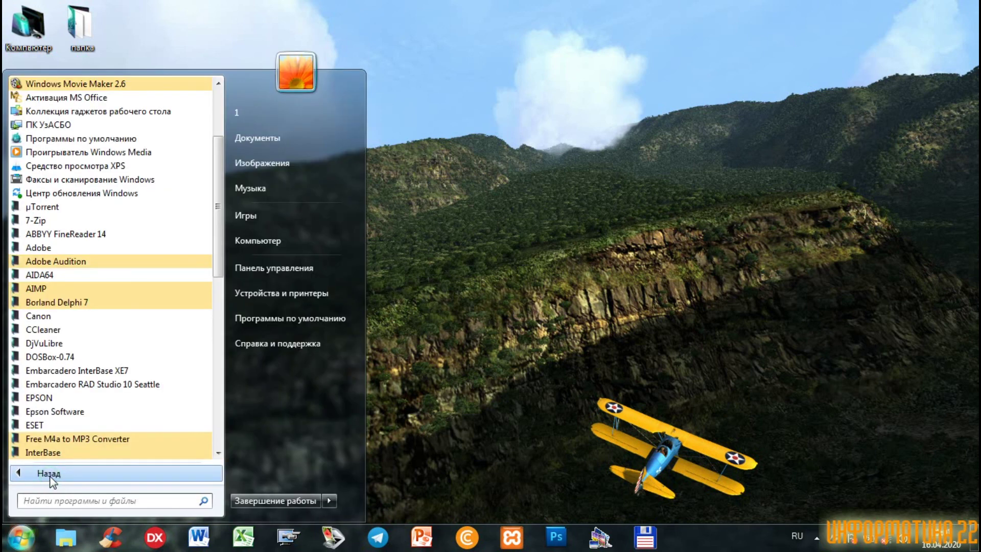
pyautogui.click(51, 302)
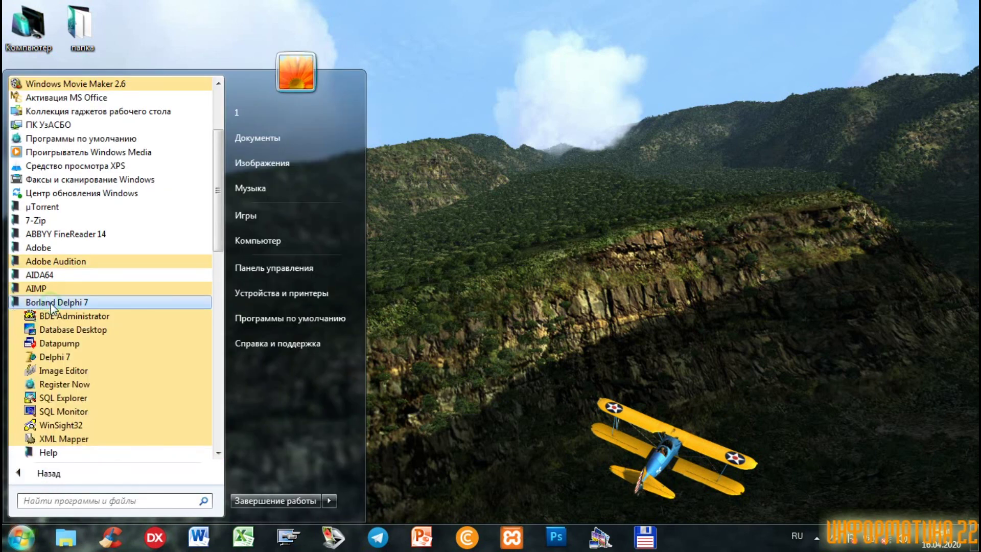
pyautogui.rightClick(45, 363)
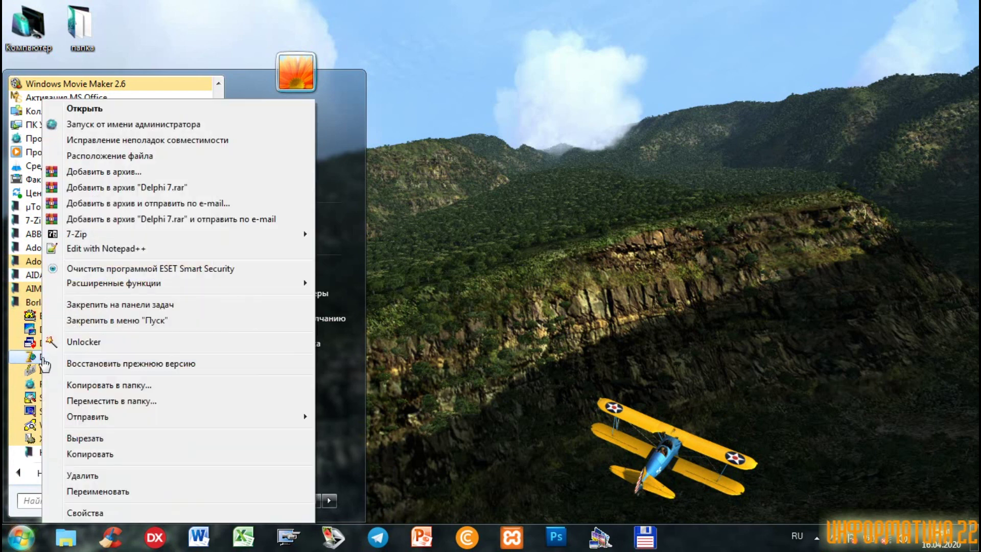
pyautogui.moveTo(274, 419)
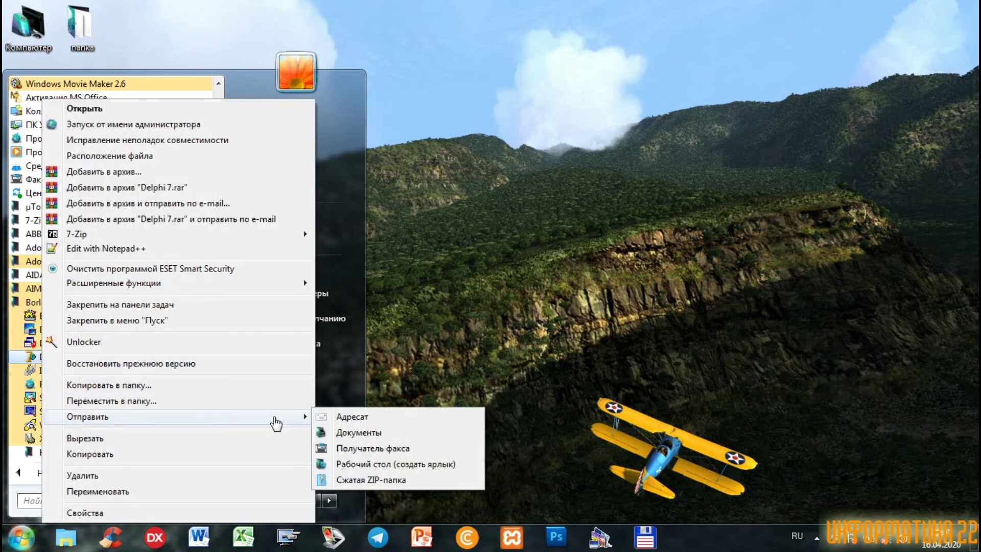
pyautogui.click(356, 468)
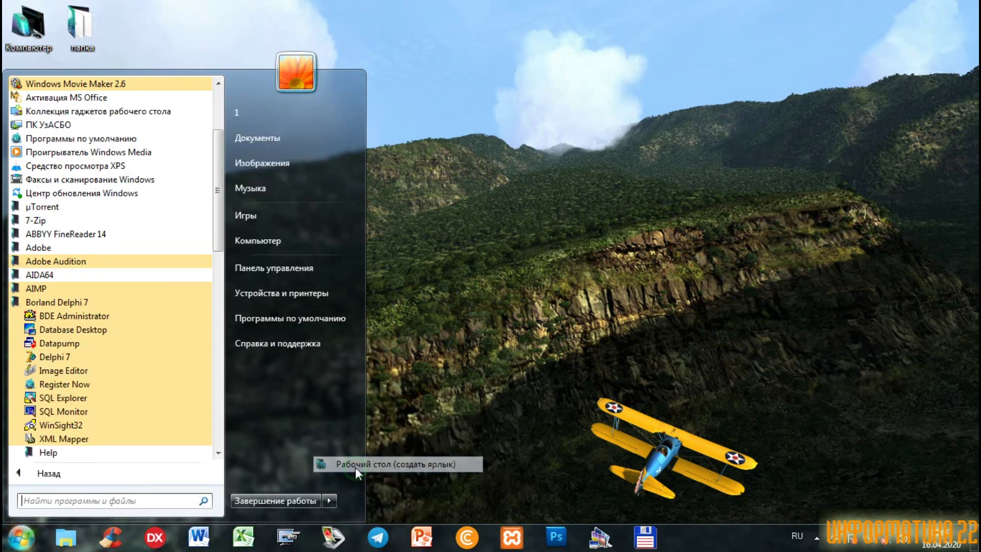
pyautogui.click(20, 537)
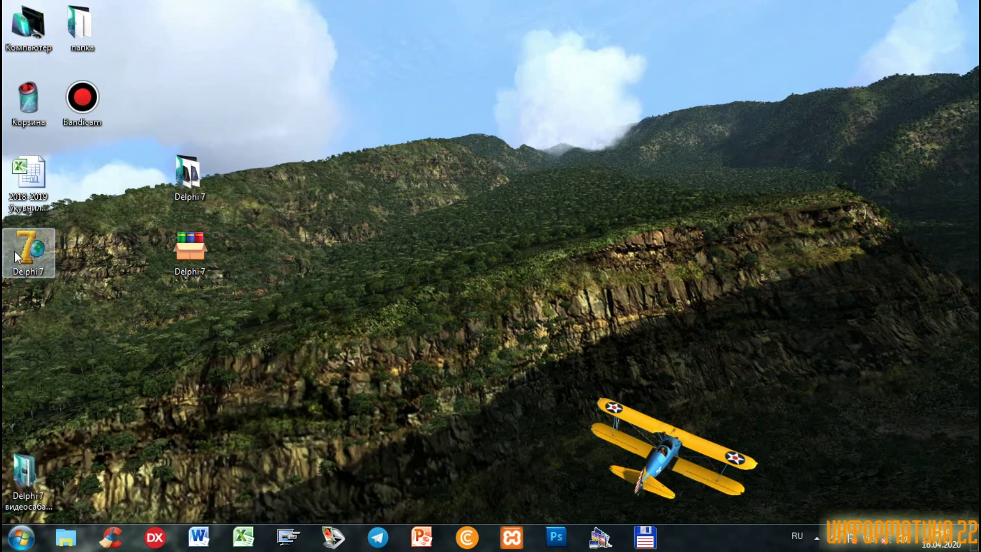
# Pin the desktop's Delphi 7 shortcut to the taskbar and launch the program from there.
pyautogui.moveTo(26, 241); pyautogui.dragTo(681, 538)
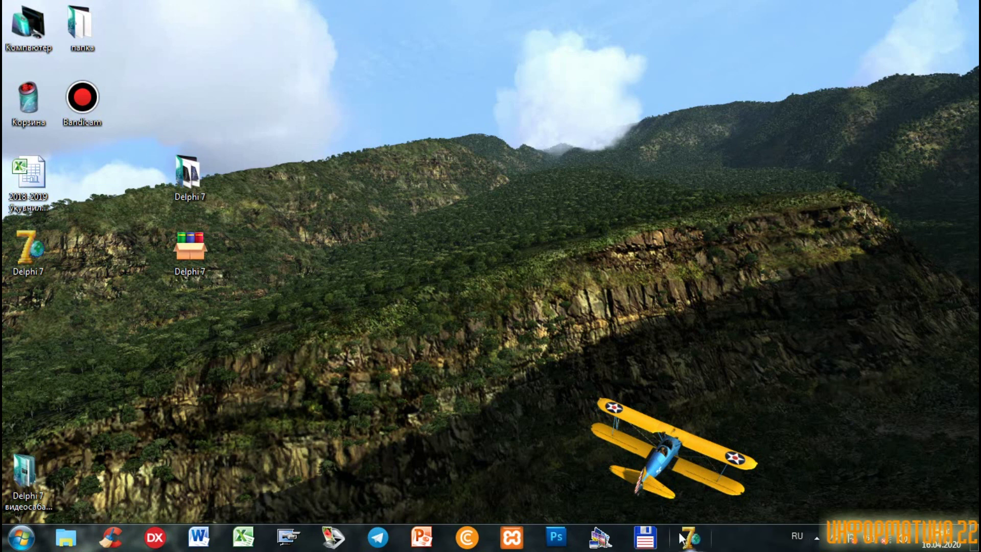
pyautogui.click(690, 538)
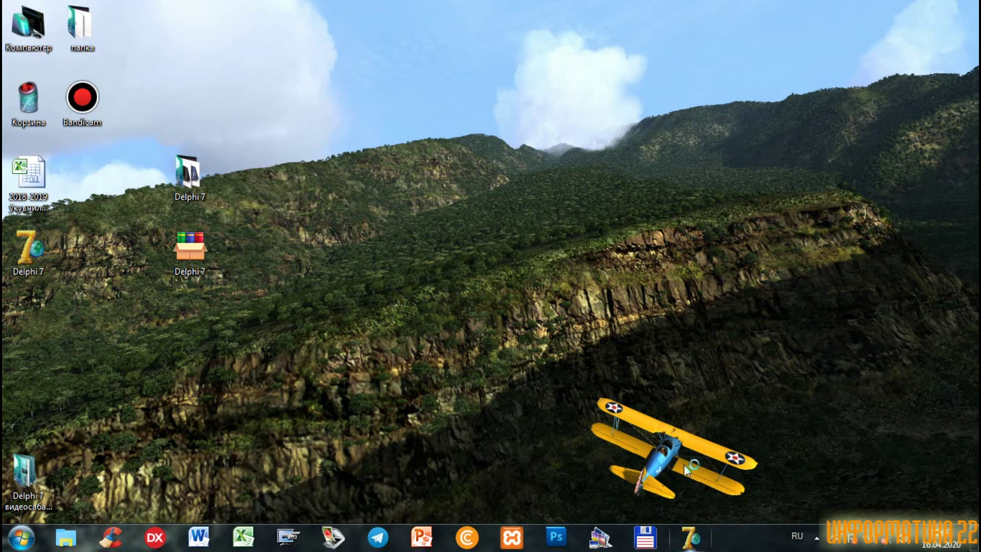